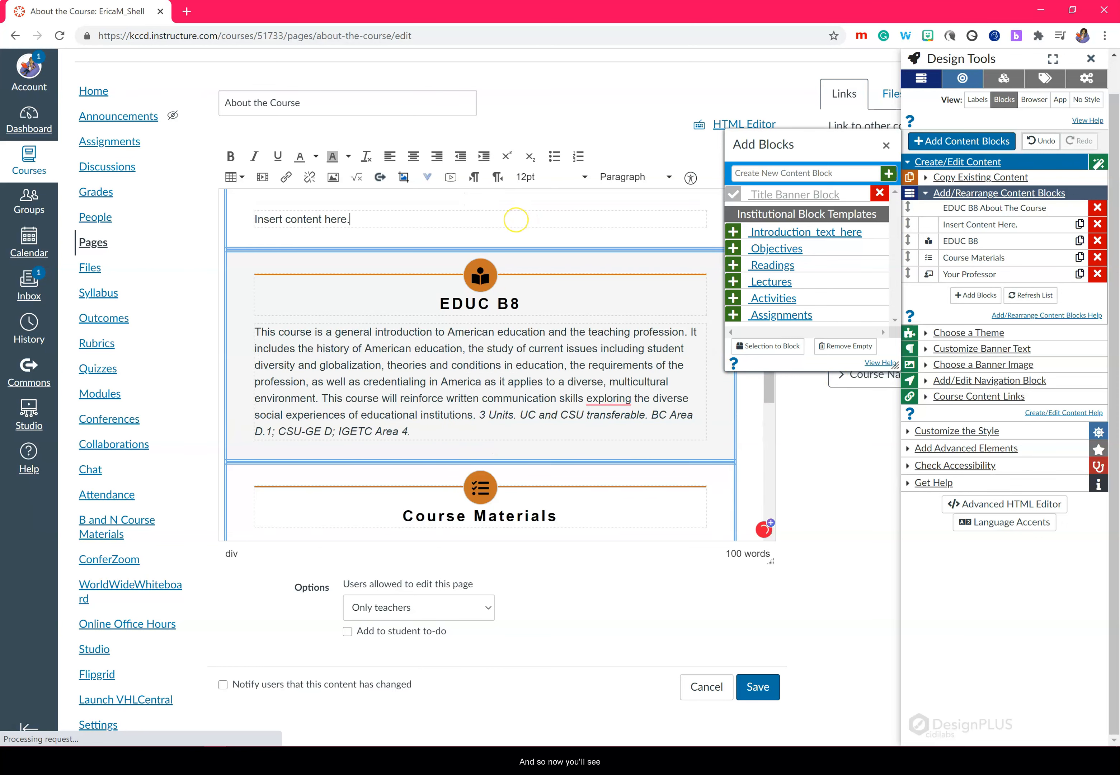
Step: Delete the 'Insert content here.' placeholder text below the About the Course banner
scroll(516, 220, up, 3)
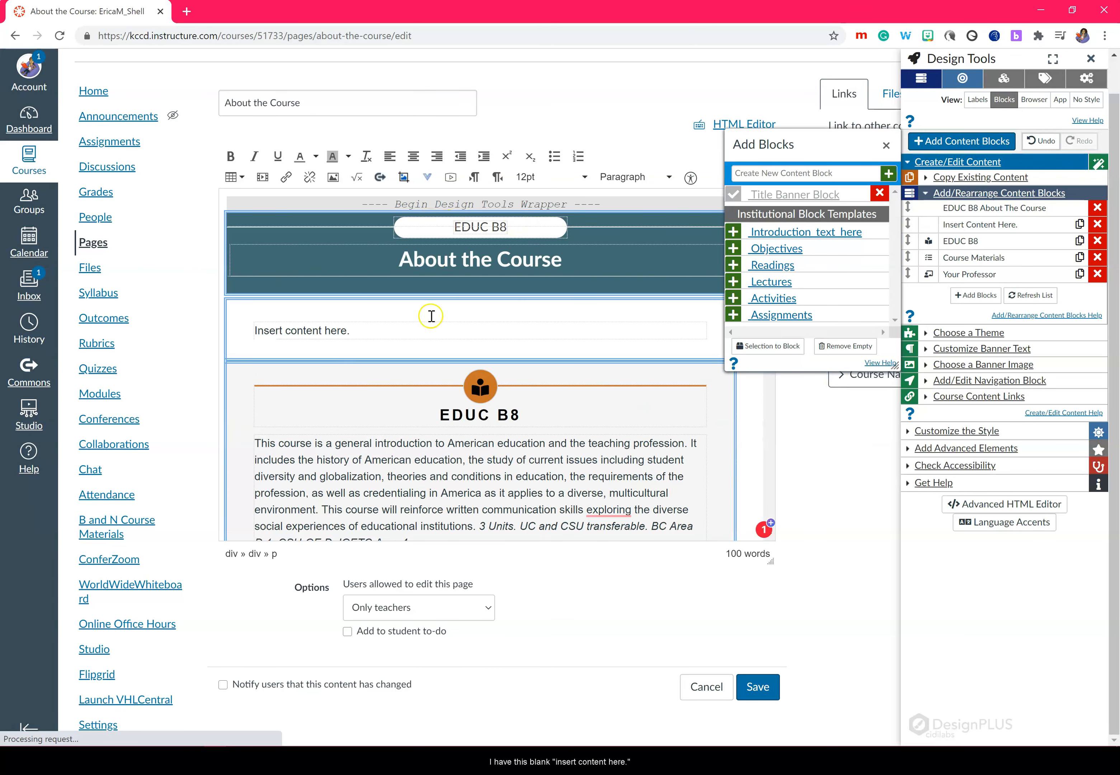
click(252, 331)
key(Return)
drag(255, 344, 380, 355)
key(BackSpace)
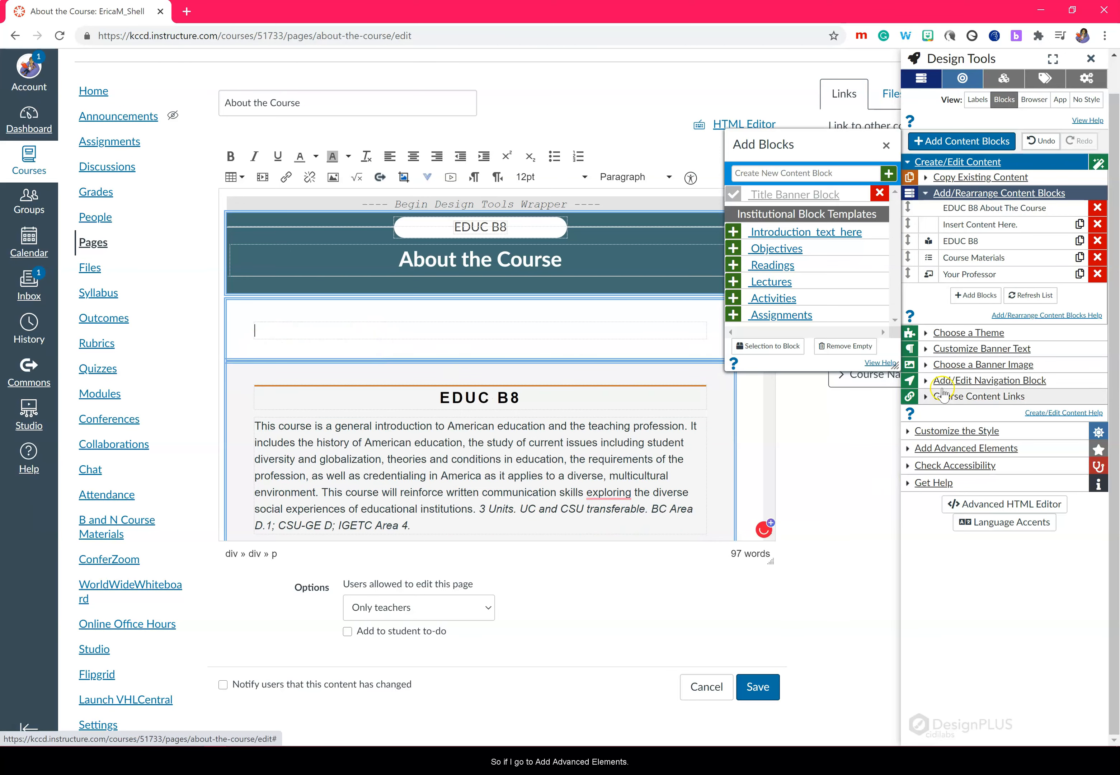
click(907, 449)
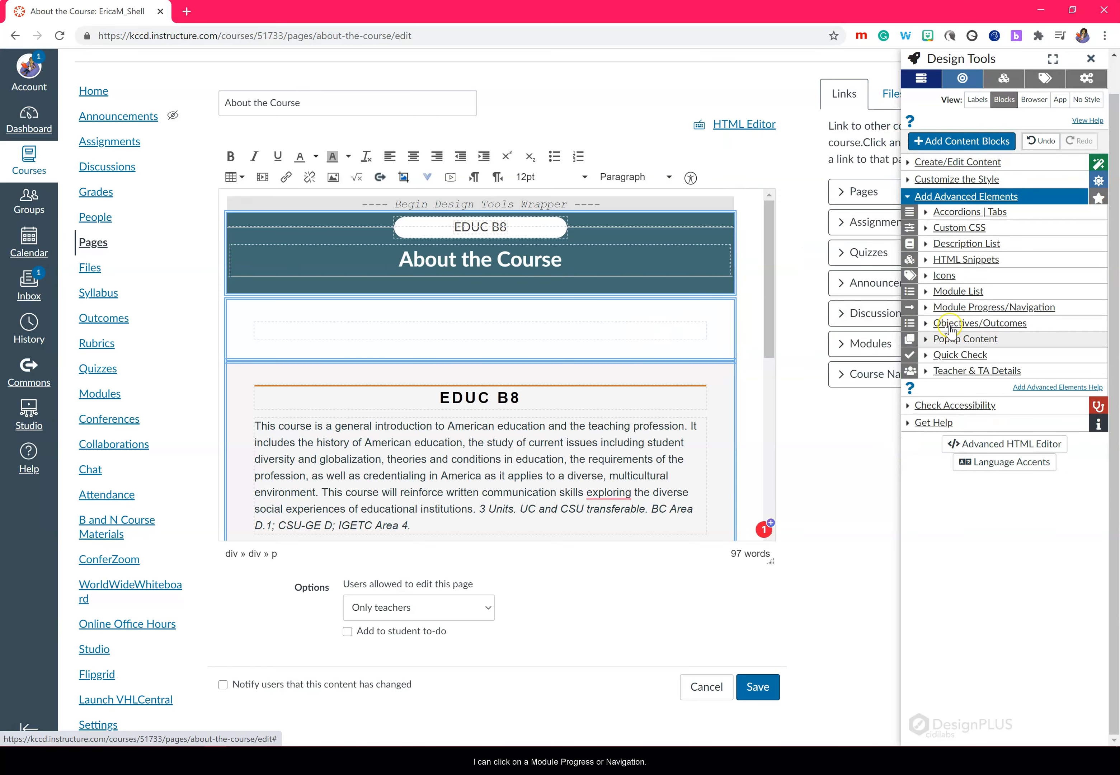
Step: Insert the icon progress/navigation bar, remove the basic and item completion bars, and save
click(975, 308)
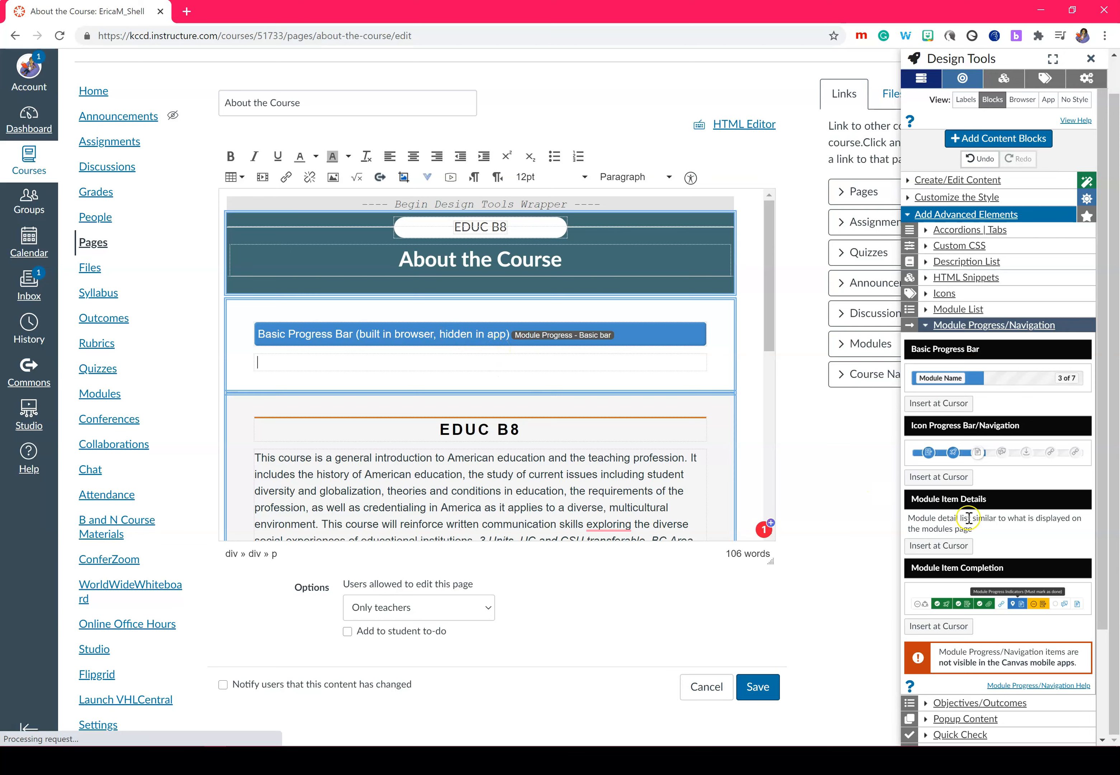
click(946, 476)
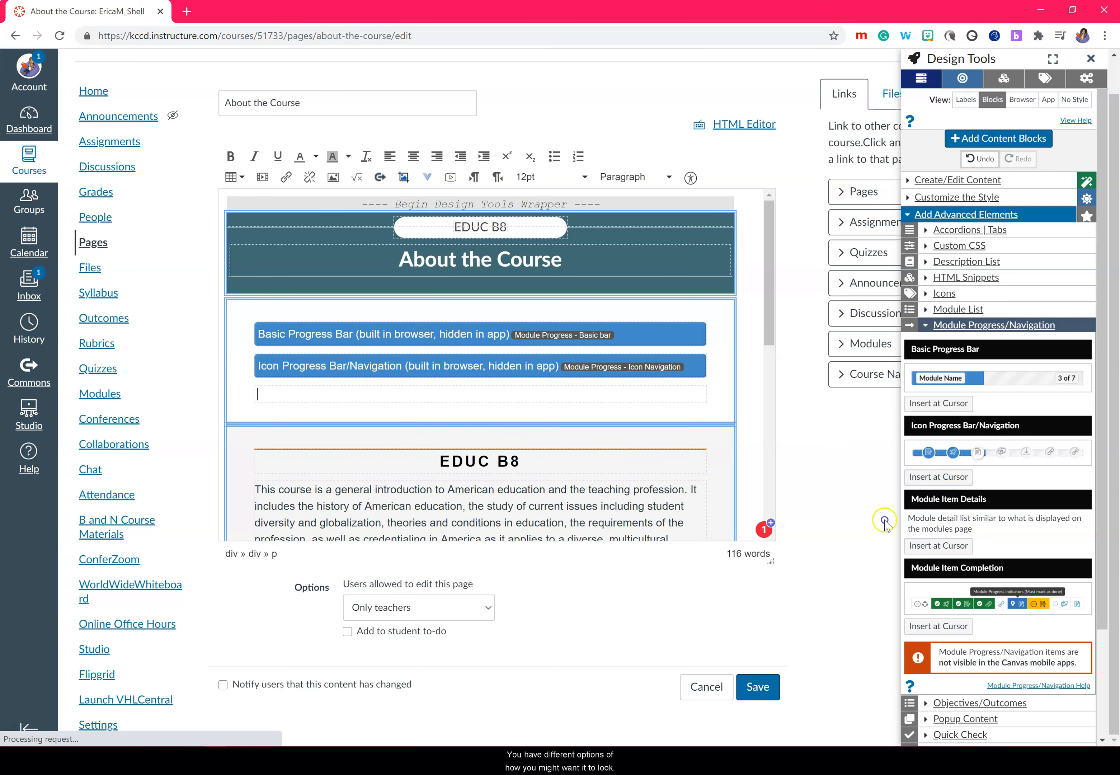
click(939, 626)
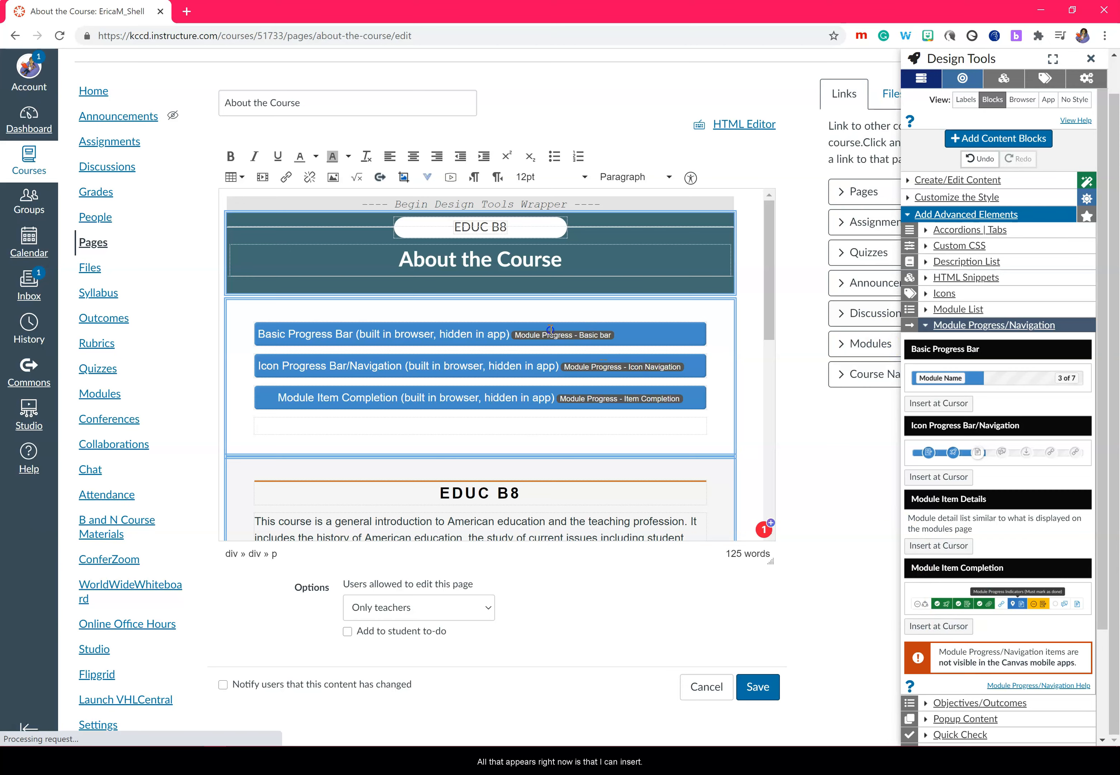
click(509, 336)
click(958, 408)
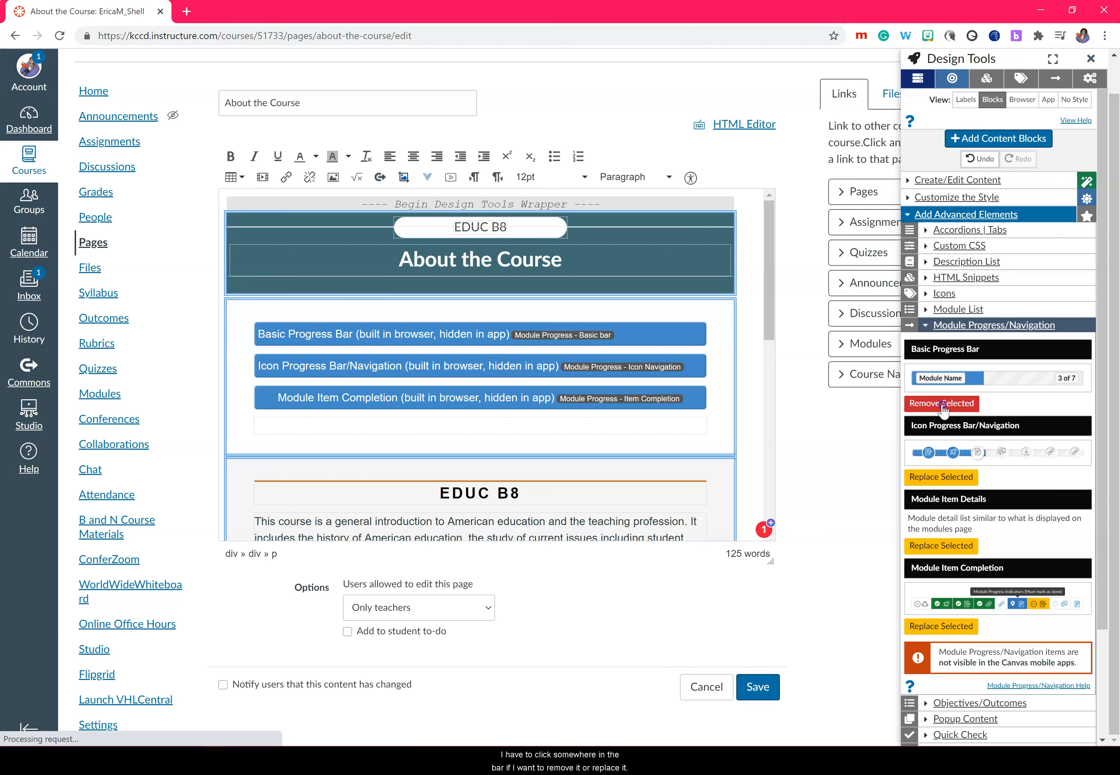
click(595, 369)
click(928, 634)
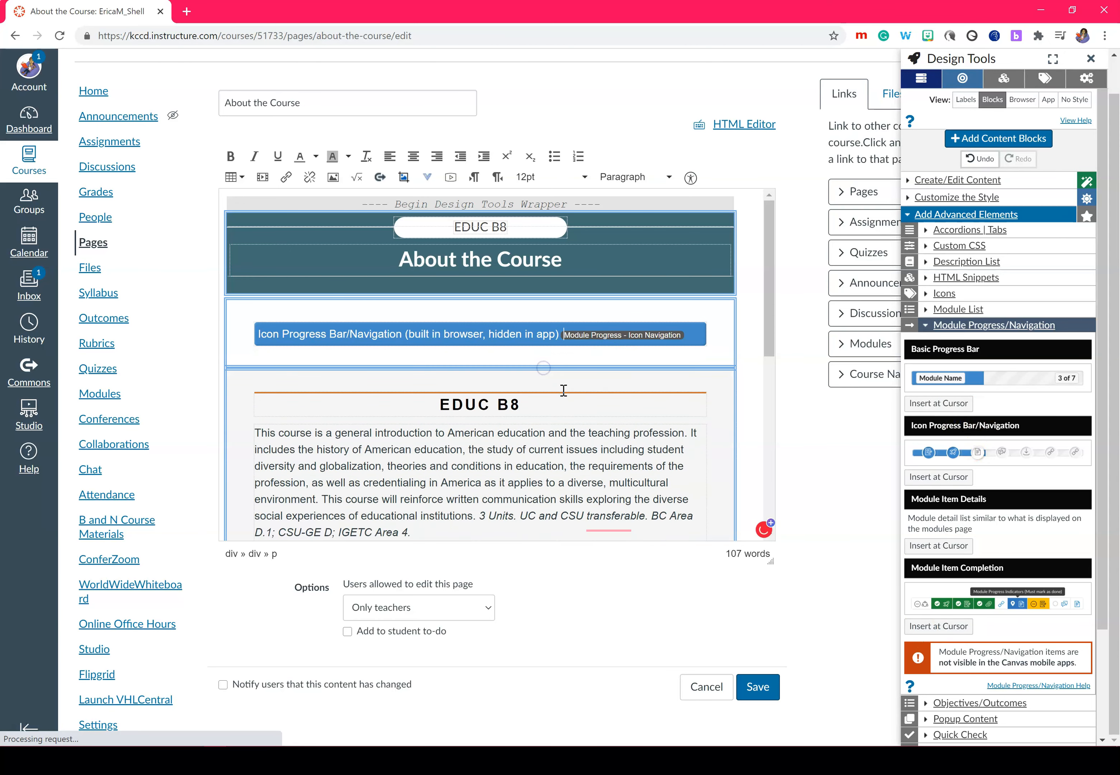
click(757, 688)
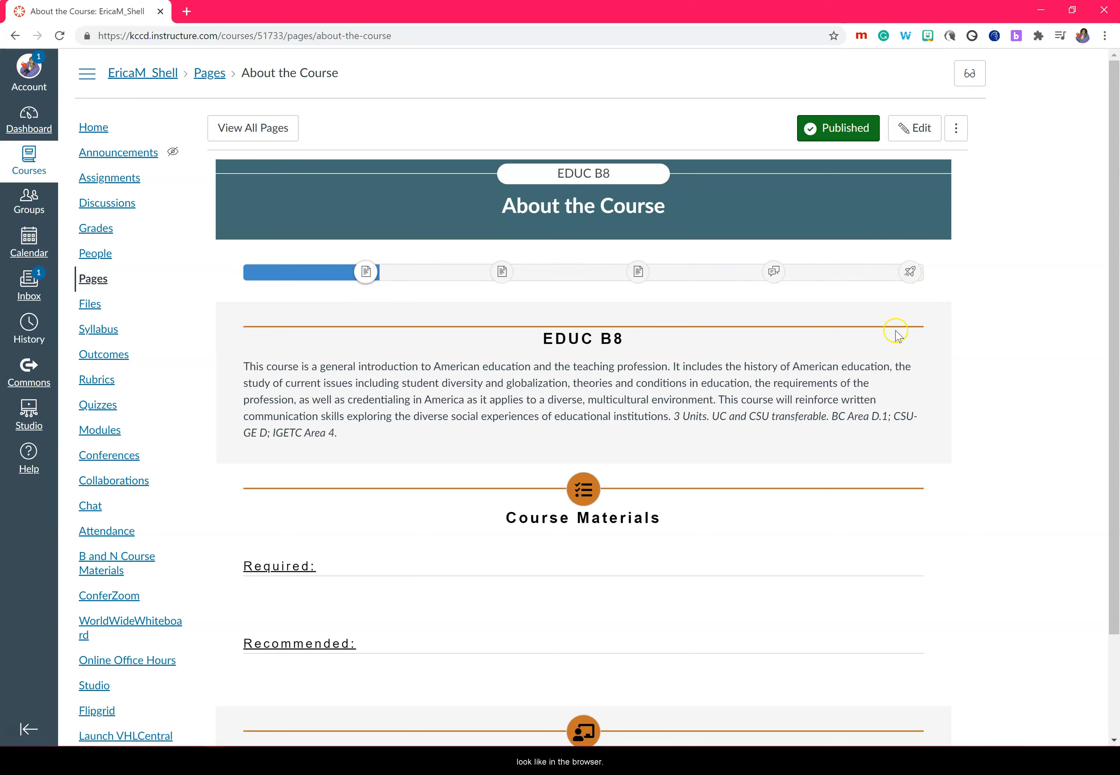
Step: Reopen the page in the editor and scroll down to Course Materials
click(915, 127)
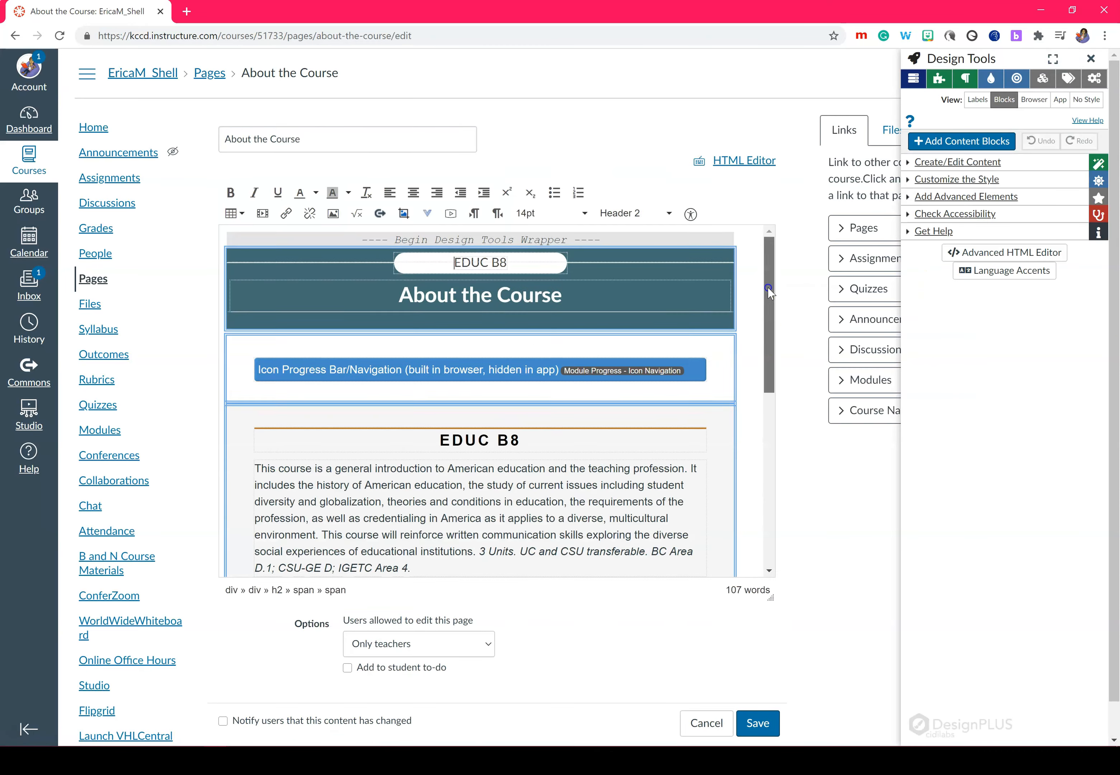
drag(769, 290, 769, 404)
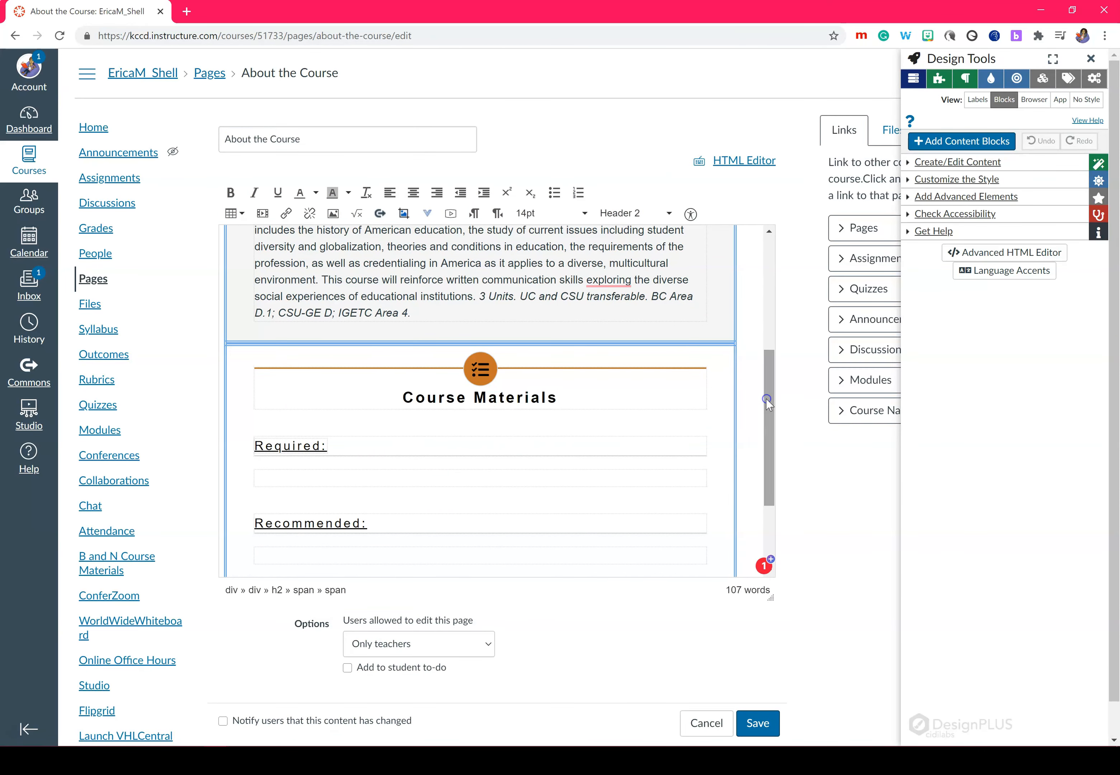
Step: Add the bullet 'electronic device (laptop, desktop, tablet, Chromebook smartphone)' under Required:
click(390, 479)
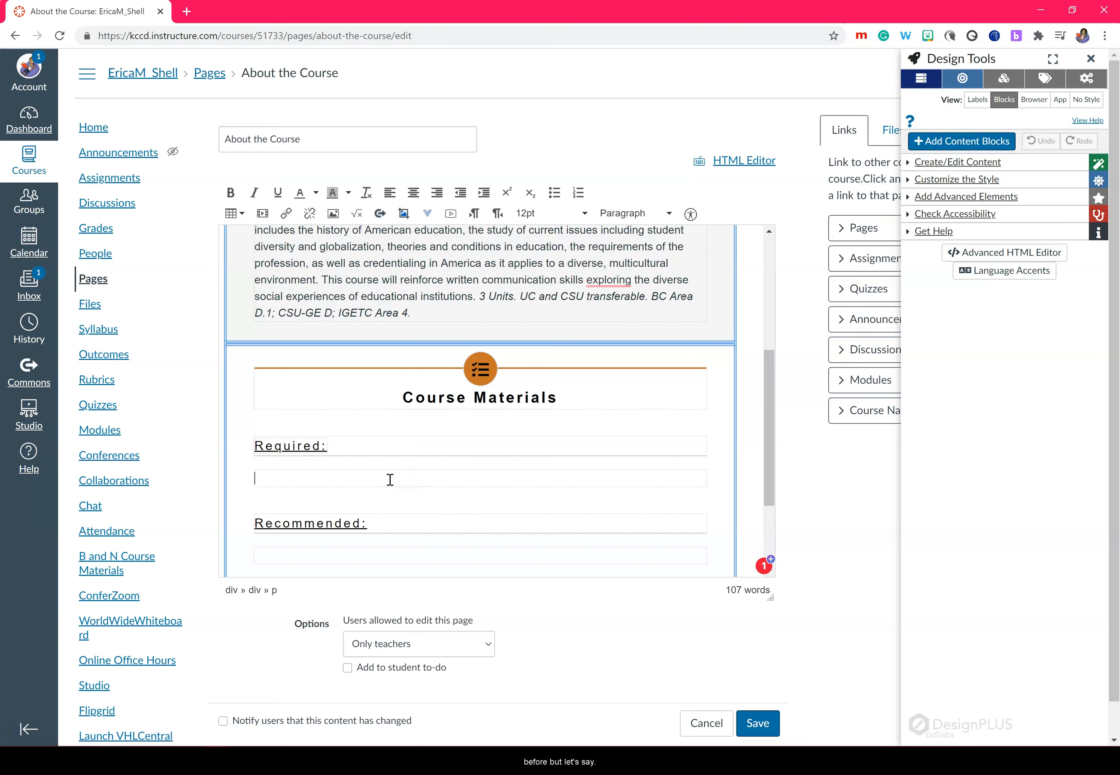
click(554, 193)
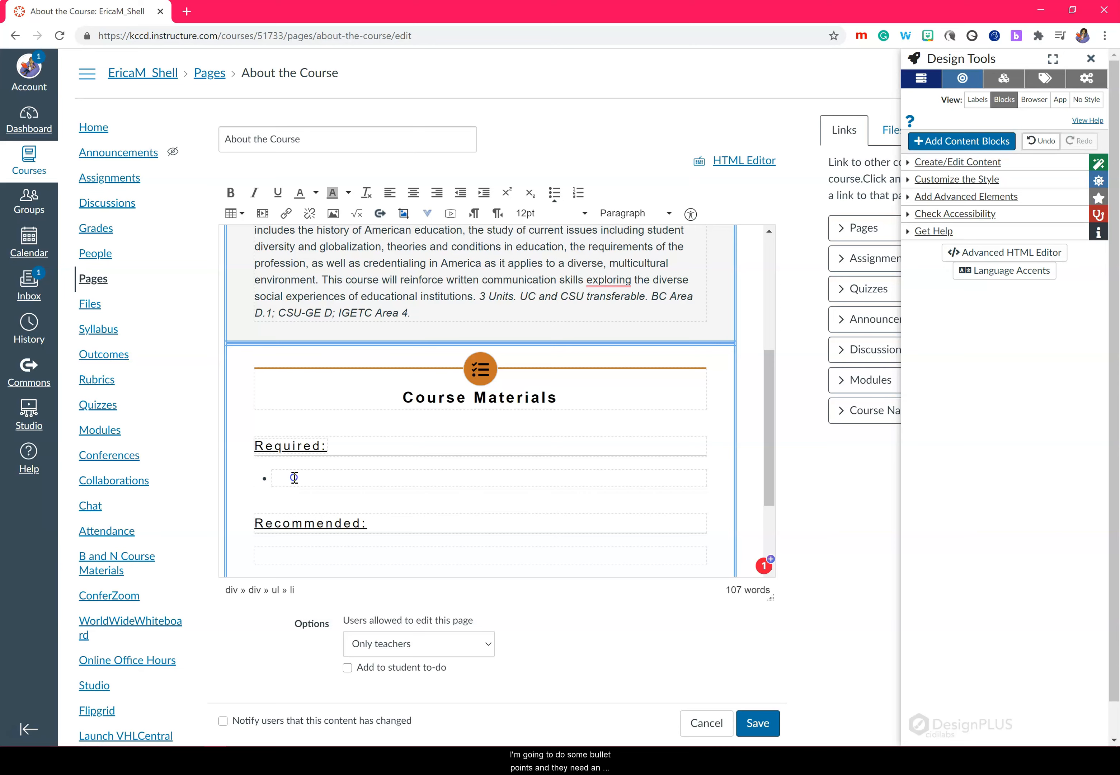
text(electro)
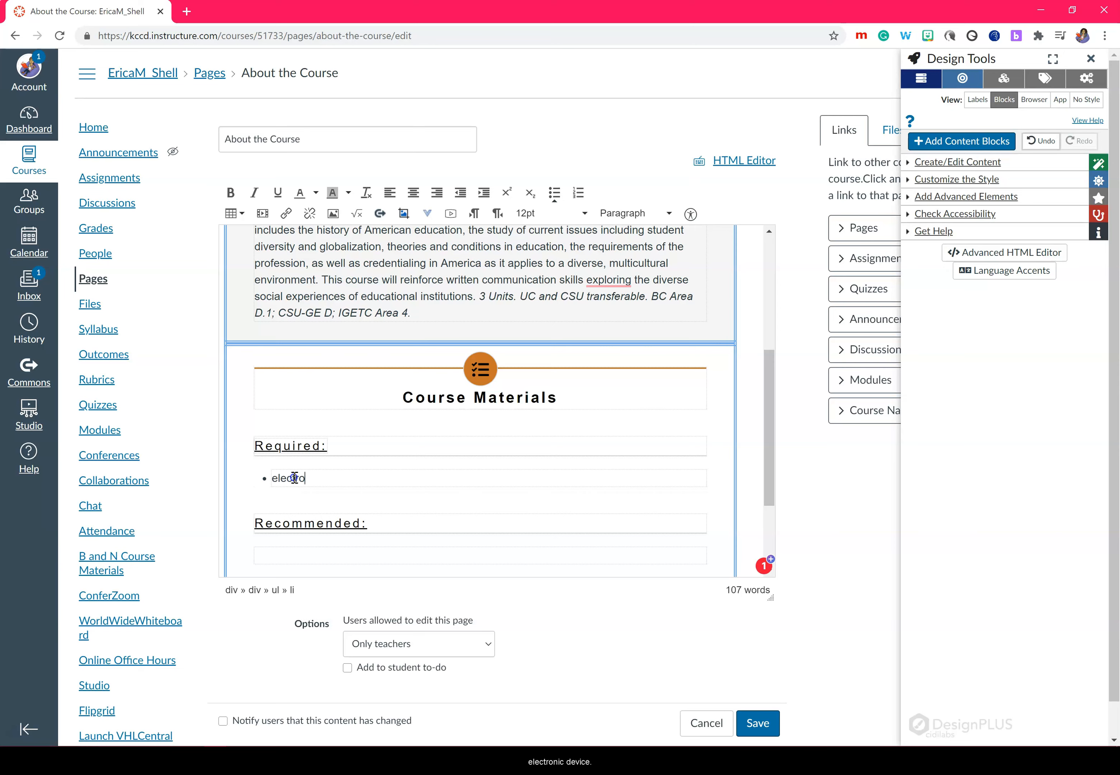
text(nic device (laptop, desktop, tablet, smartphone)
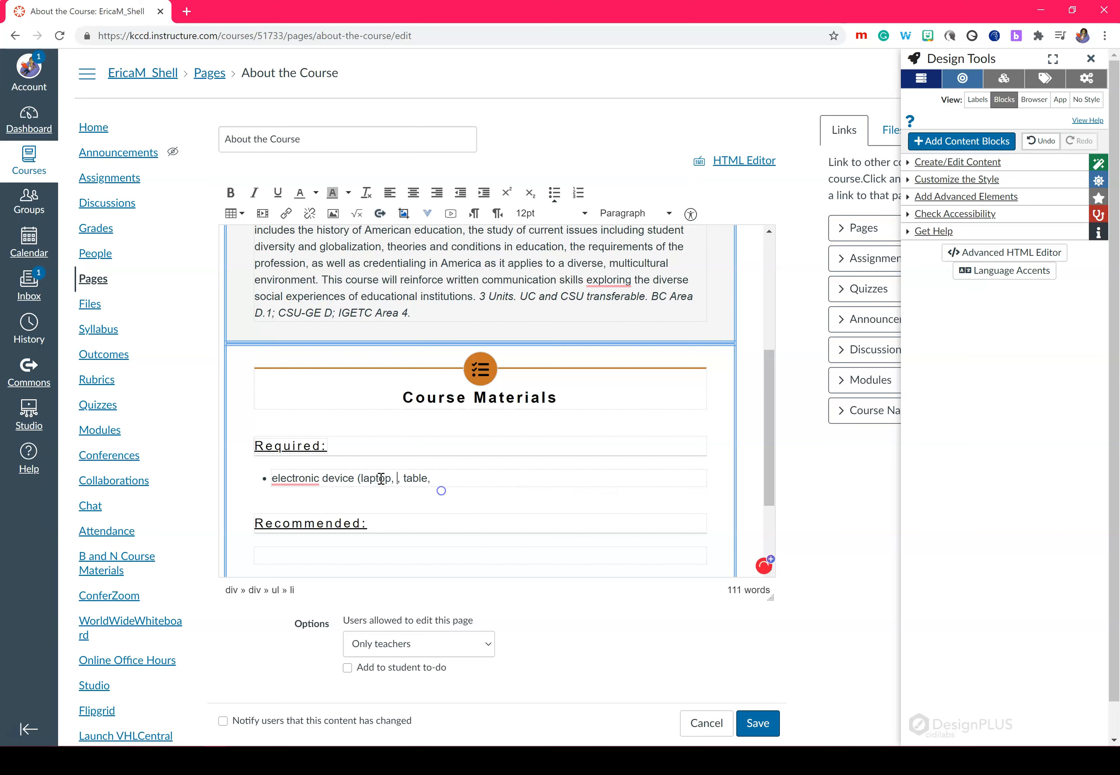
click(476, 479)
text(chromebook)
click(610, 478)
text())
click(273, 479)
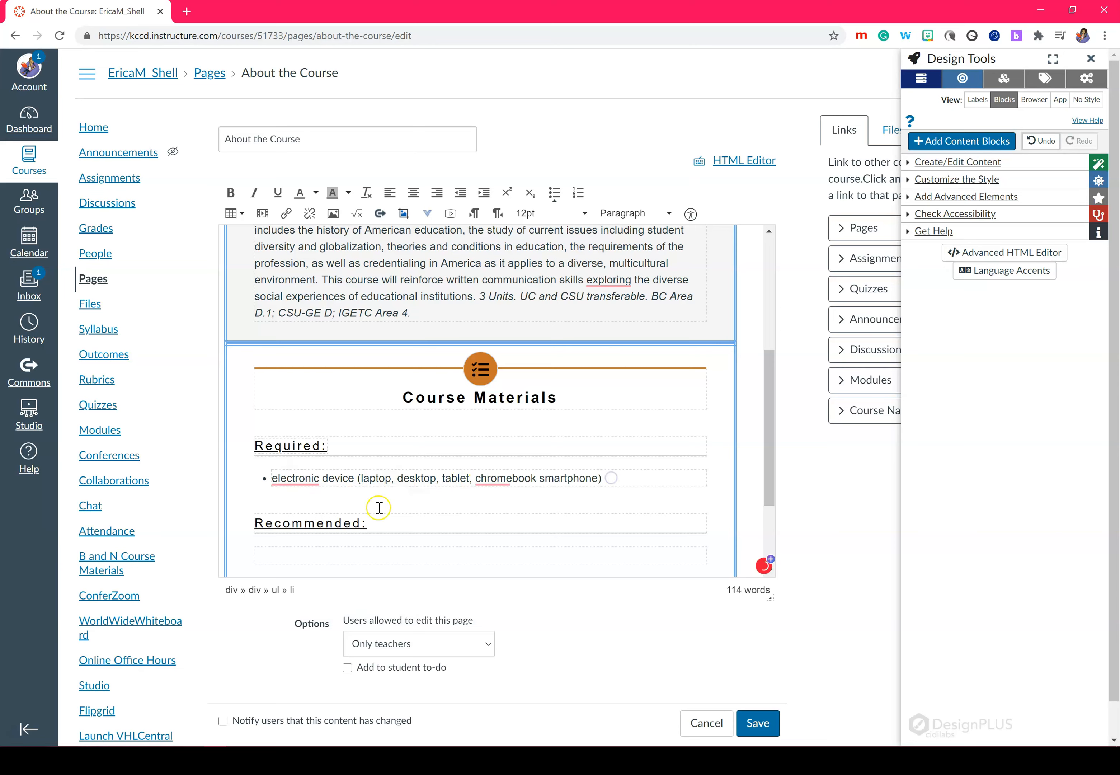
click(490, 510)
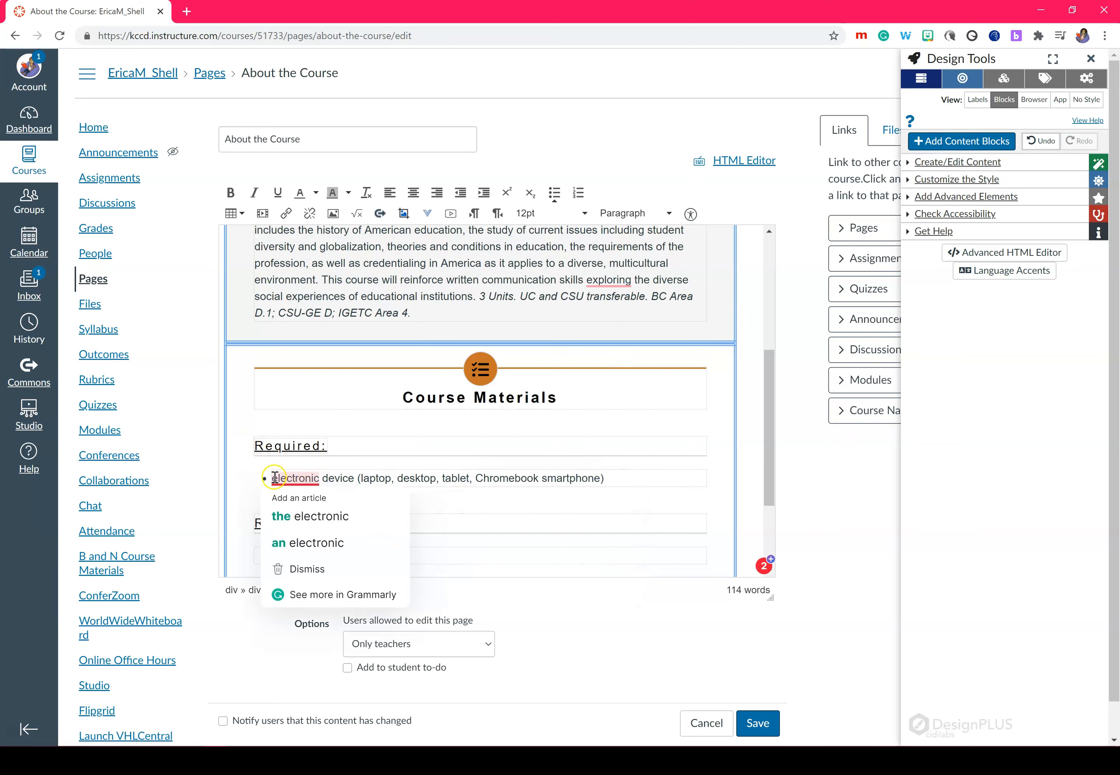
click(910, 198)
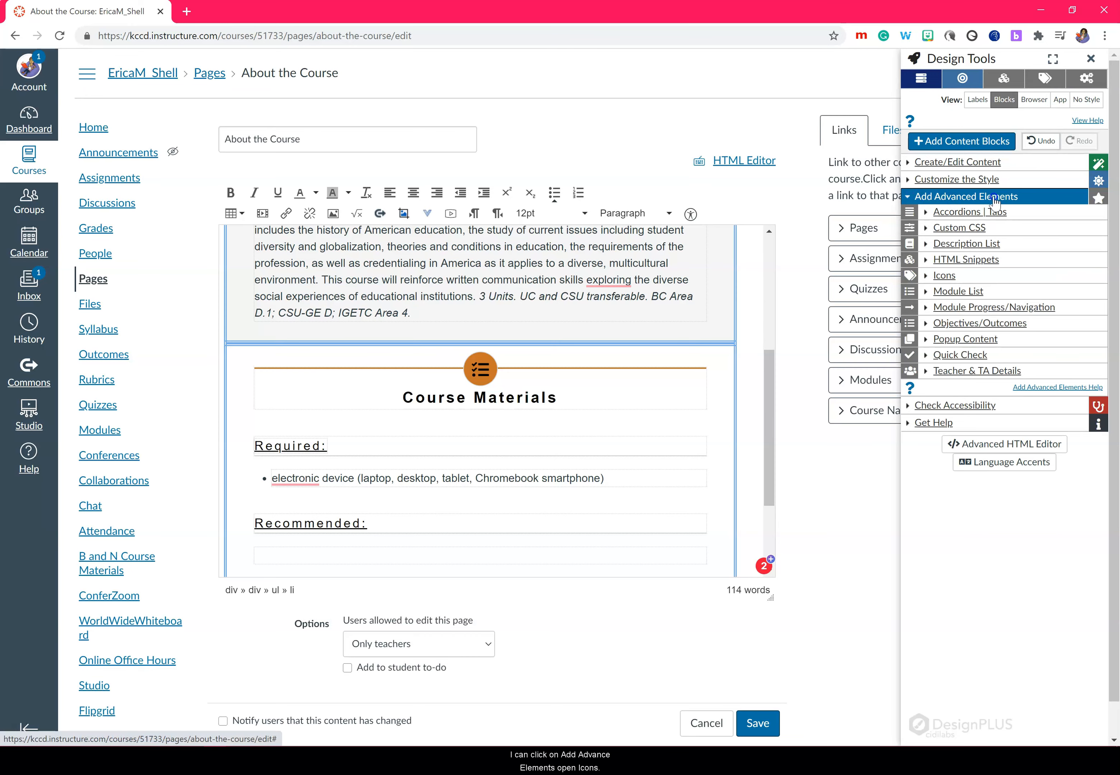
Step: Insert the desktop computer icon before 'electronic device' in the Required bullet
click(925, 276)
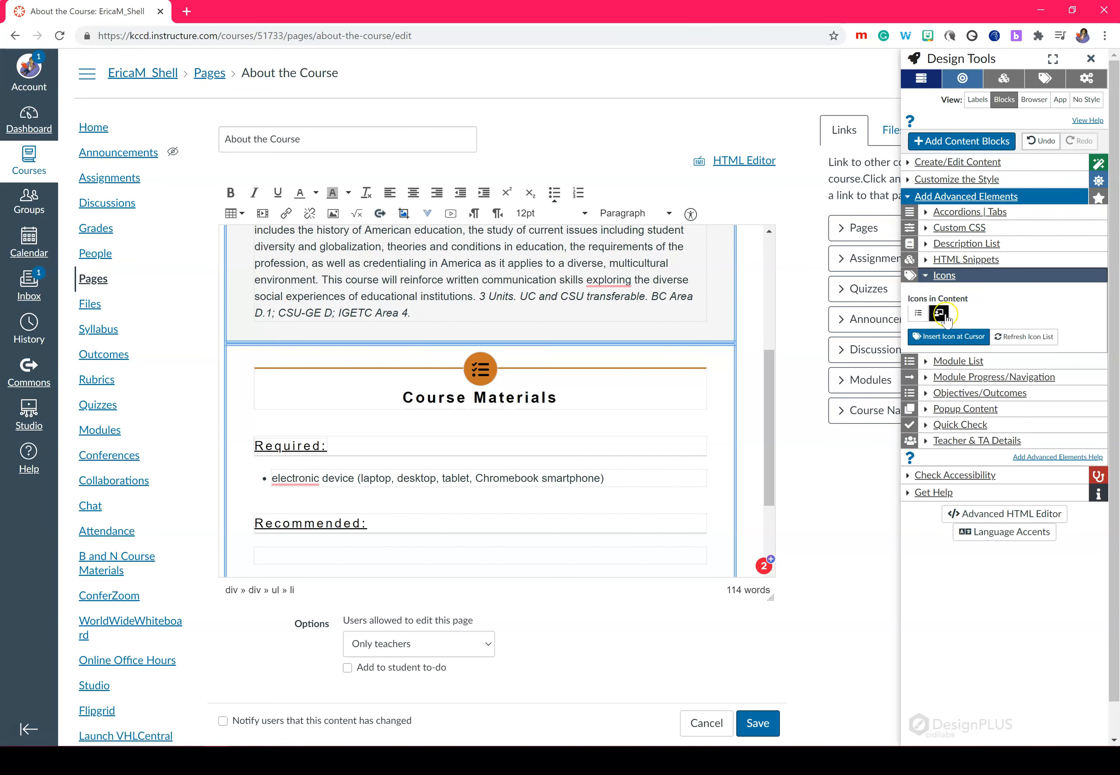
click(935, 314)
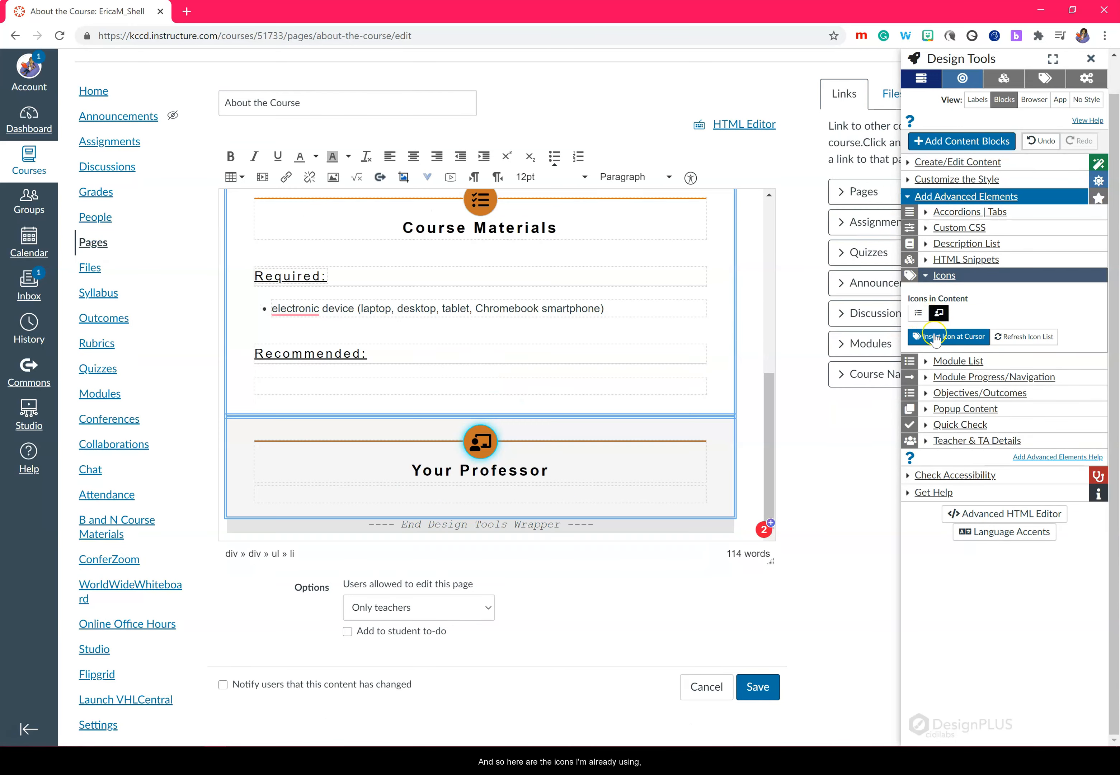
click(275, 306)
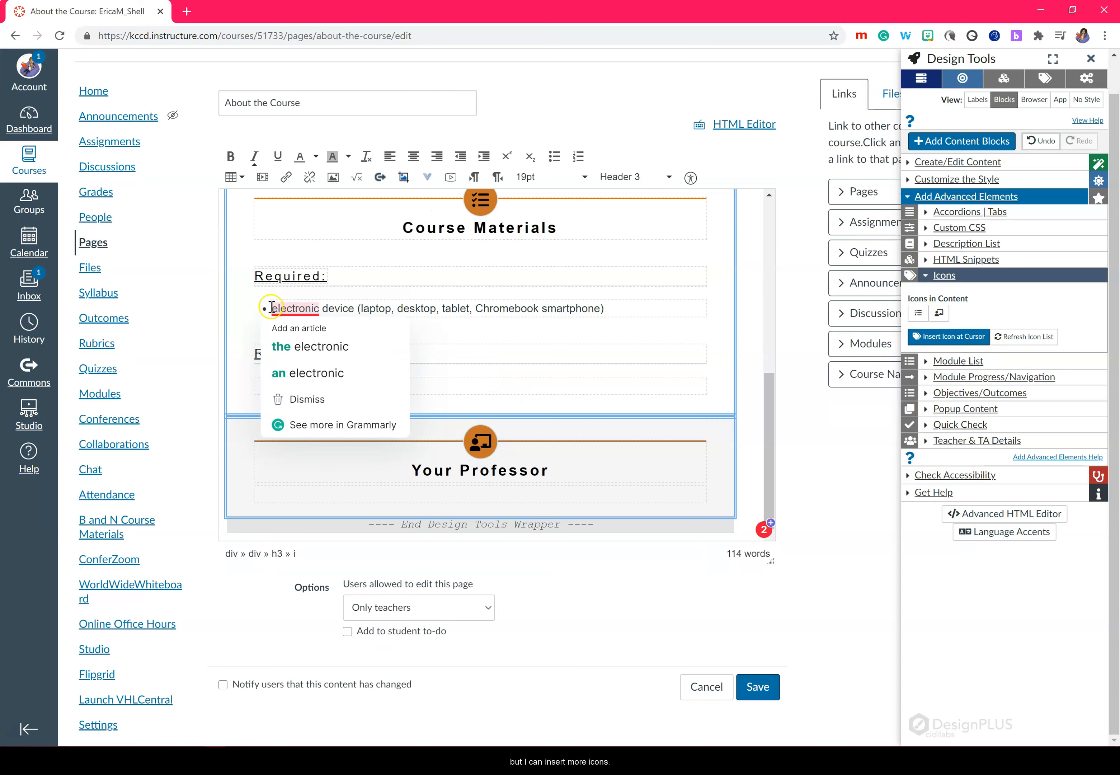
click(929, 336)
click(717, 113)
text(computer)
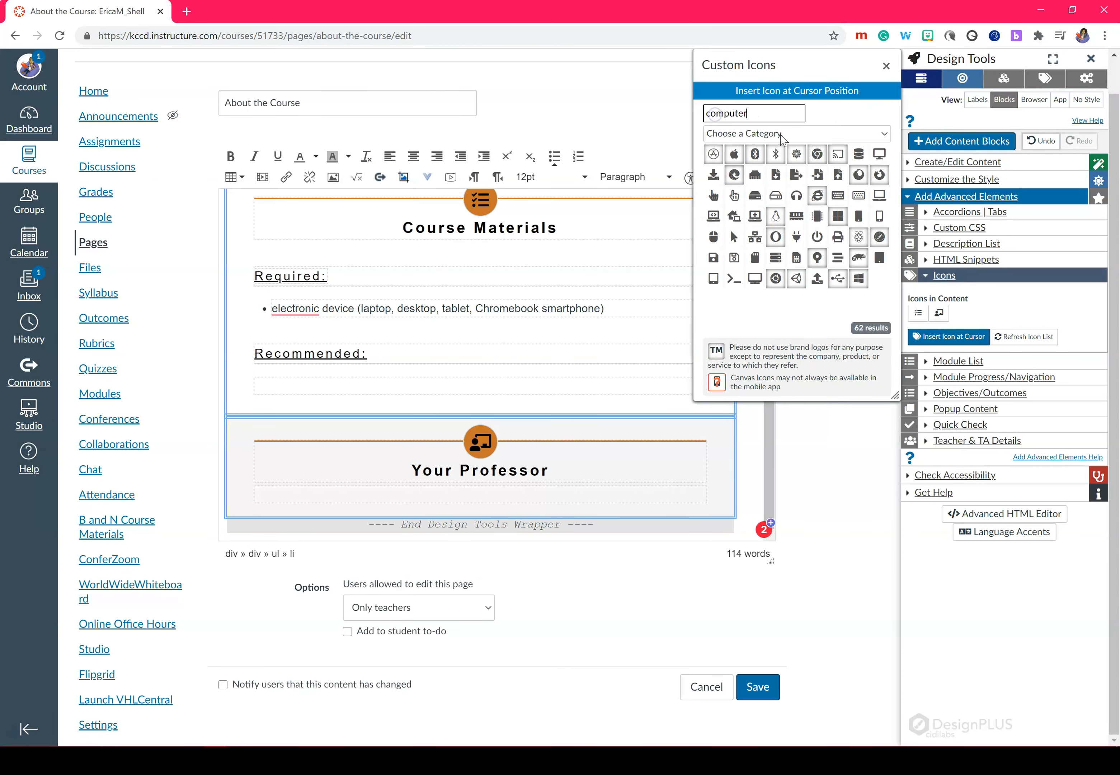
click(880, 154)
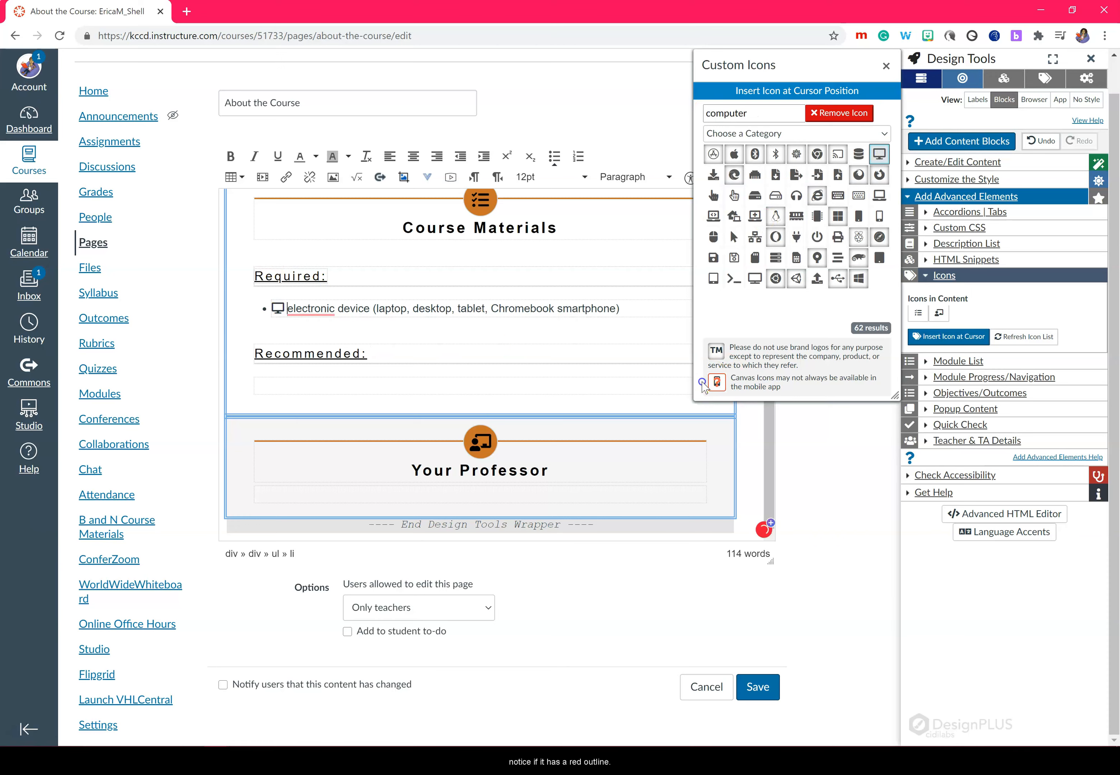
Step: Search the icon library for 'chat', preview the results, and close the Custom Icons picker
double_click(766, 113)
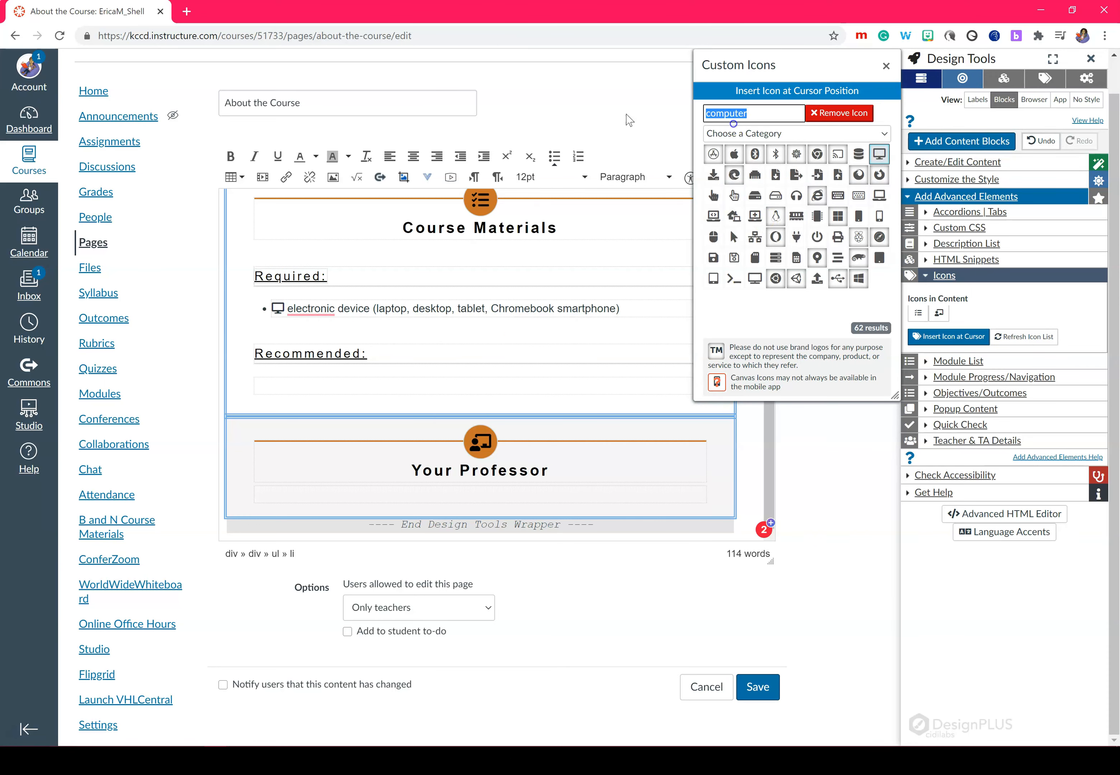
text(chat)
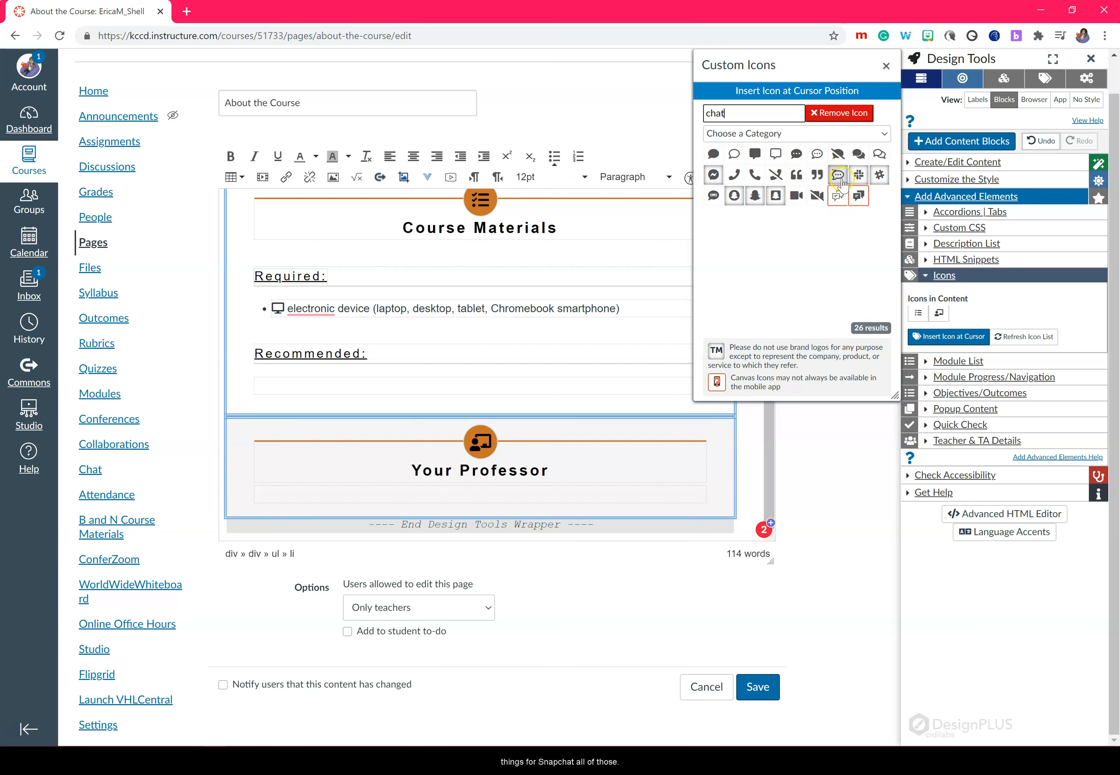
mouse_move(840, 183)
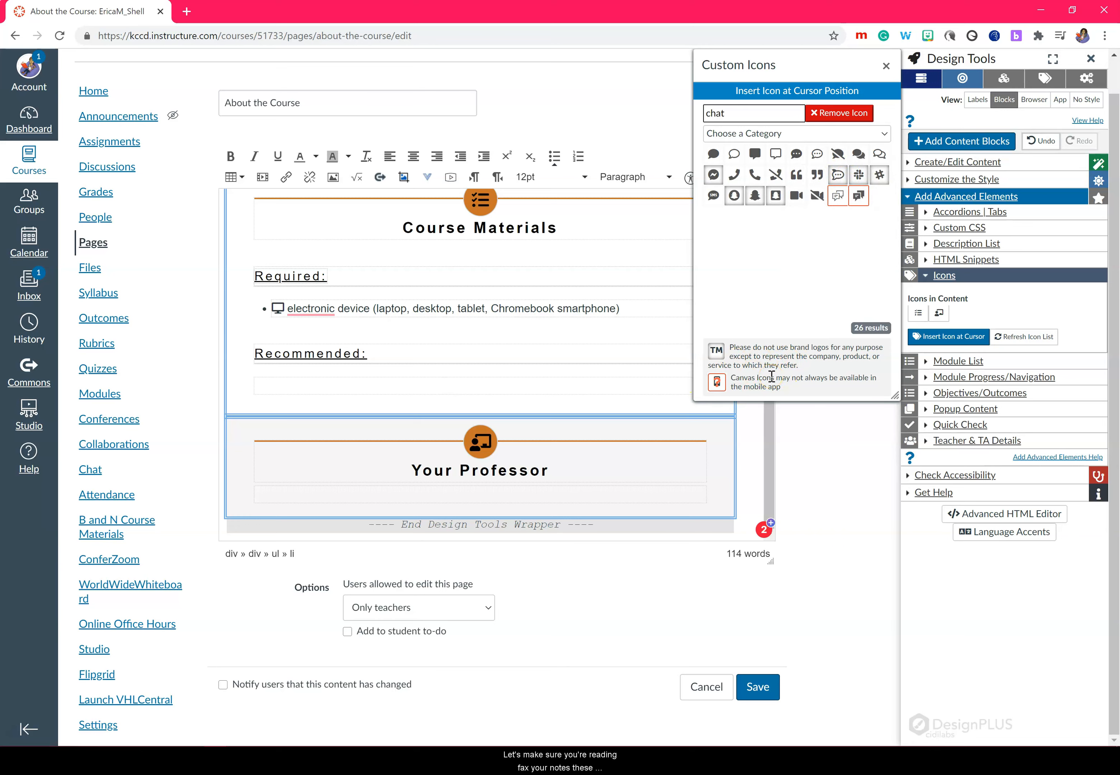
click(477, 495)
click(885, 66)
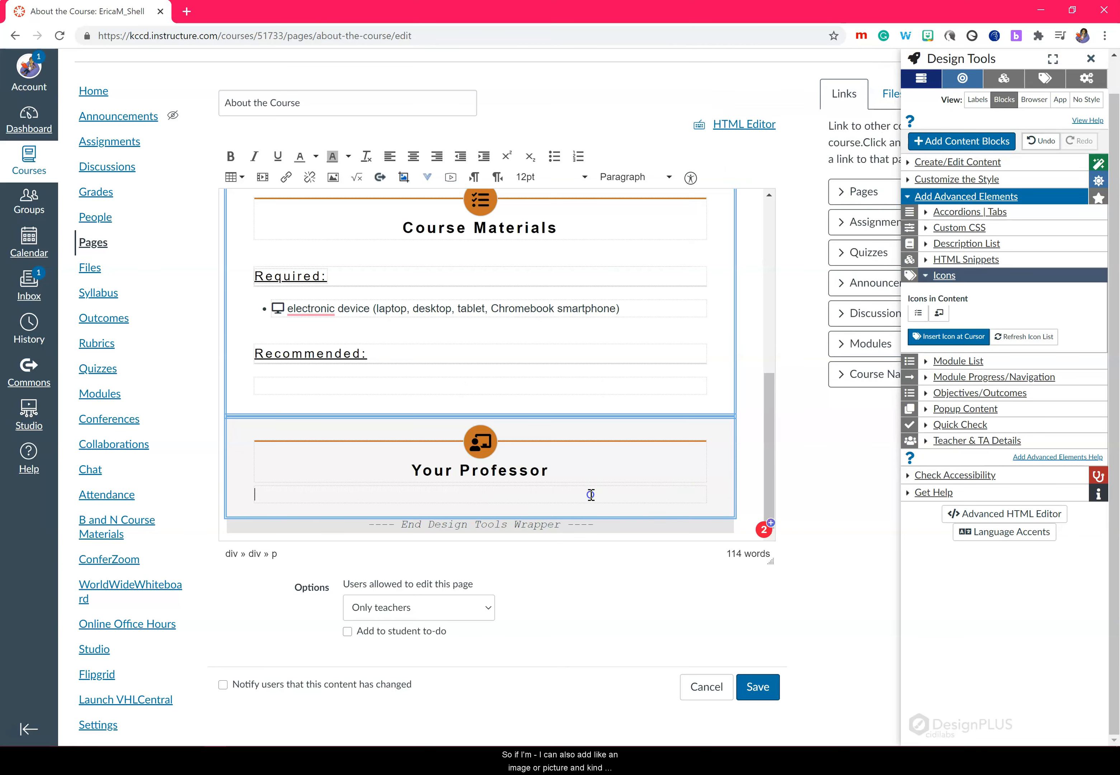
Step: Upload the professor's cartoon under Your Professor, with alt text describing reading a book with coffee
click(277, 523)
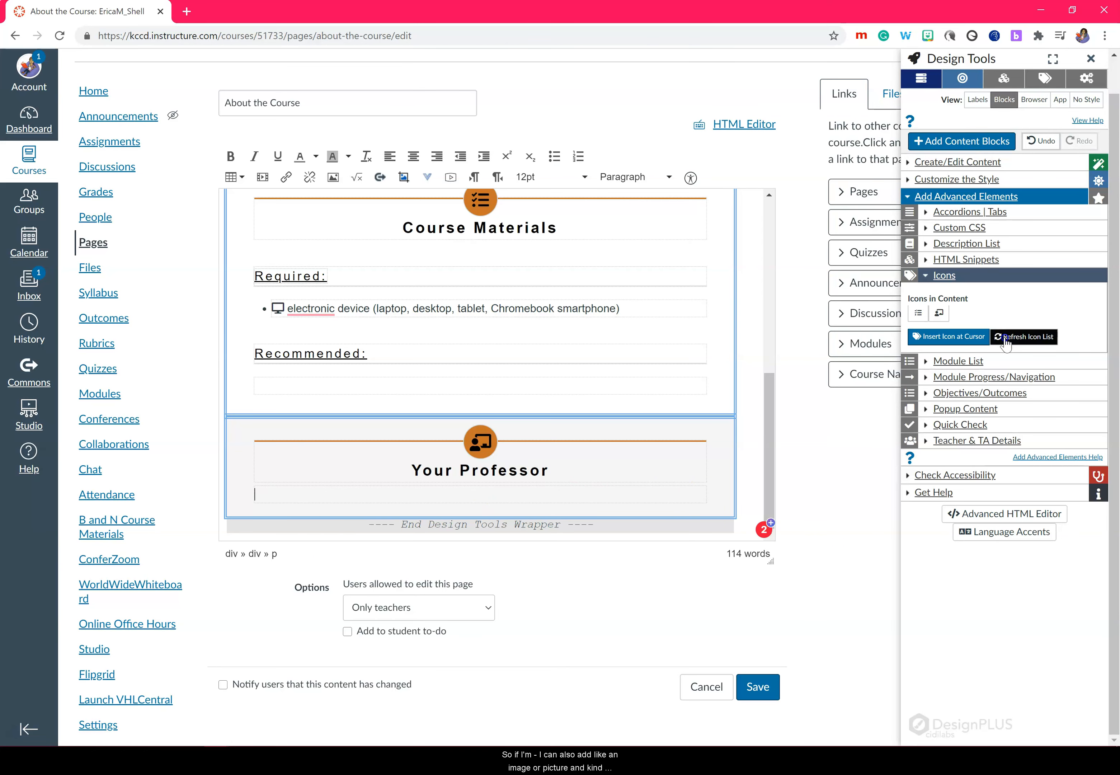
click(952, 76)
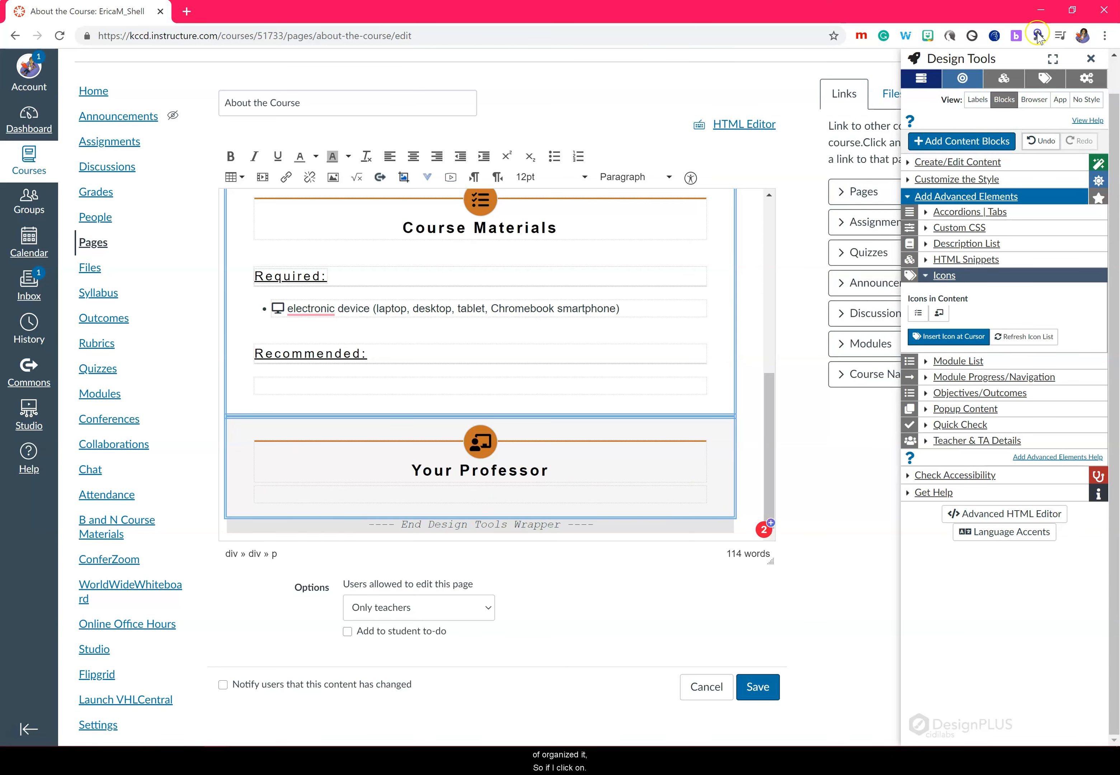
click(1090, 59)
click(945, 94)
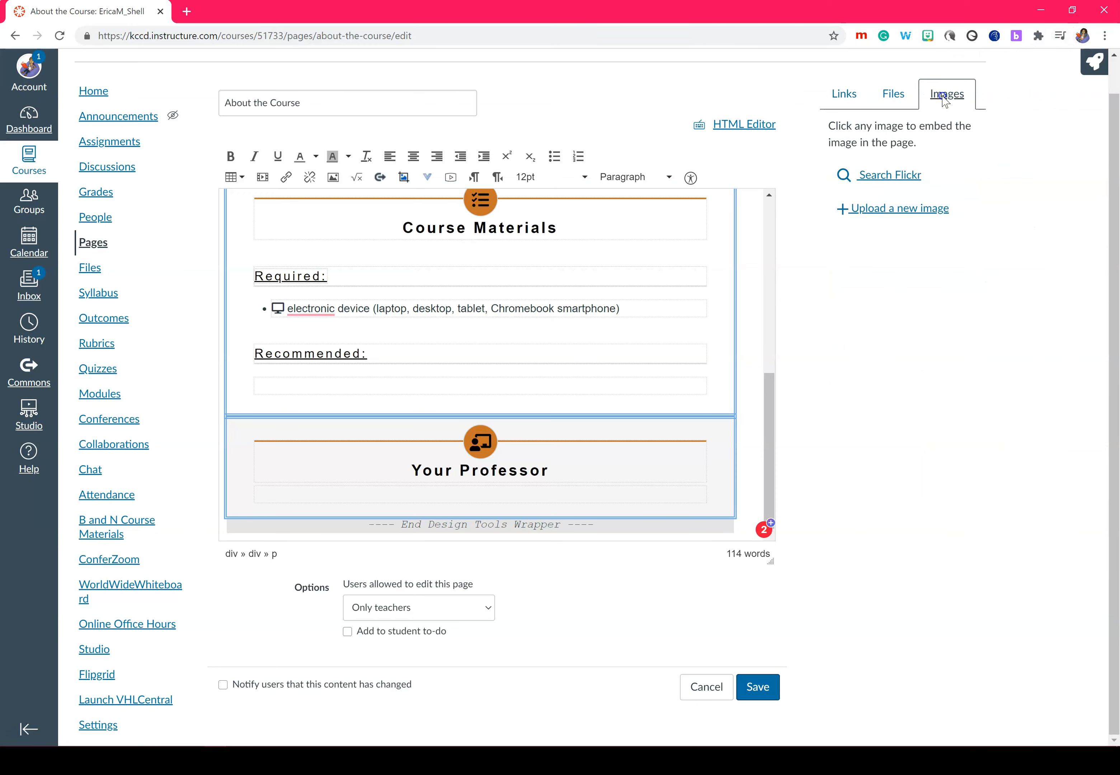
scroll(967, 290, down, 1)
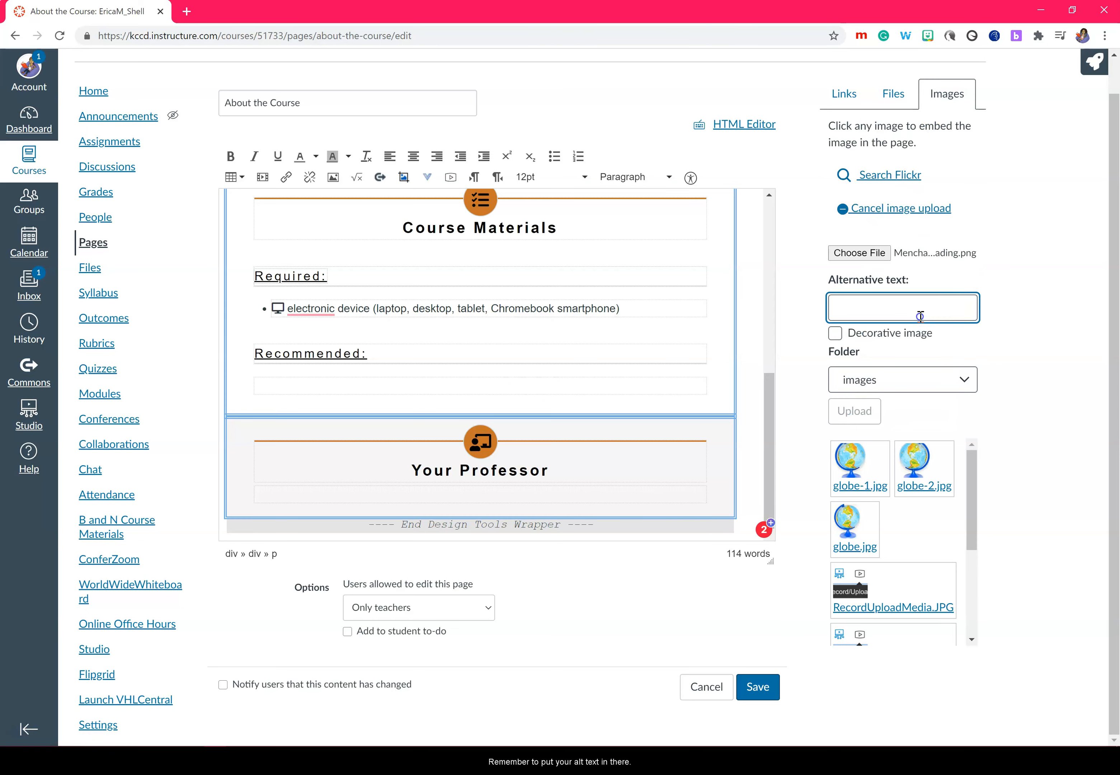
text(Dr. Menchaca reading a book drinking coffee)
click(854, 411)
drag(769, 435, 781, 515)
click(457, 412)
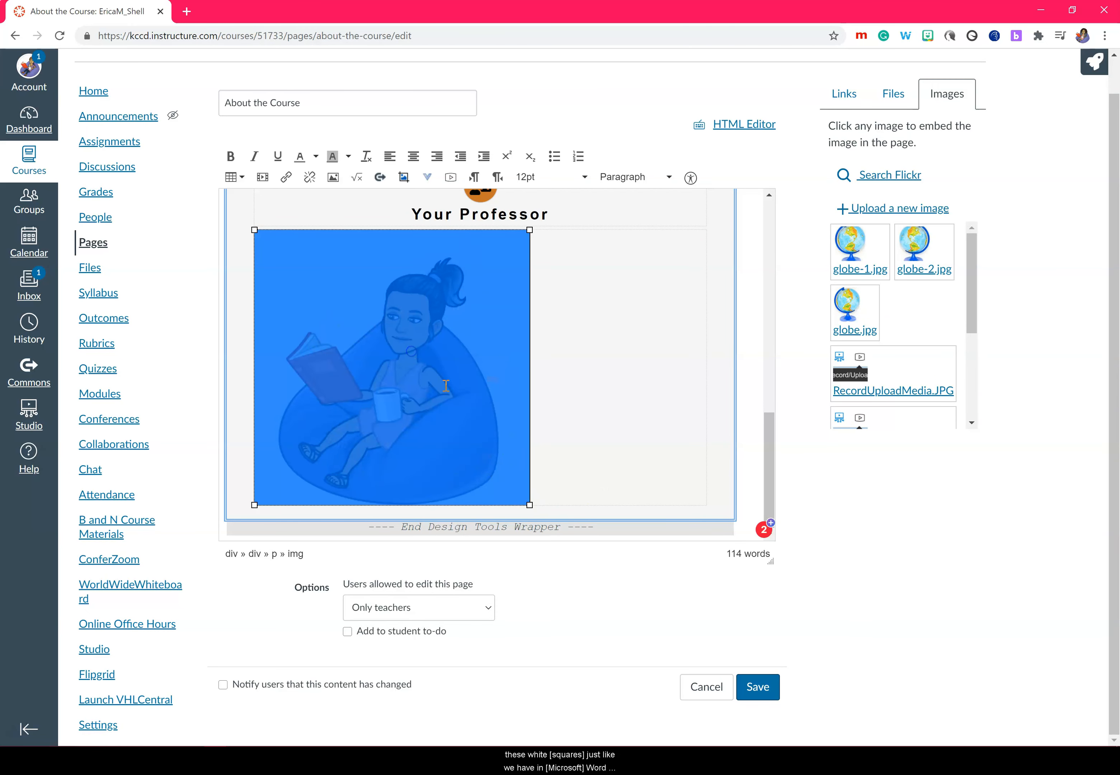
click(1094, 62)
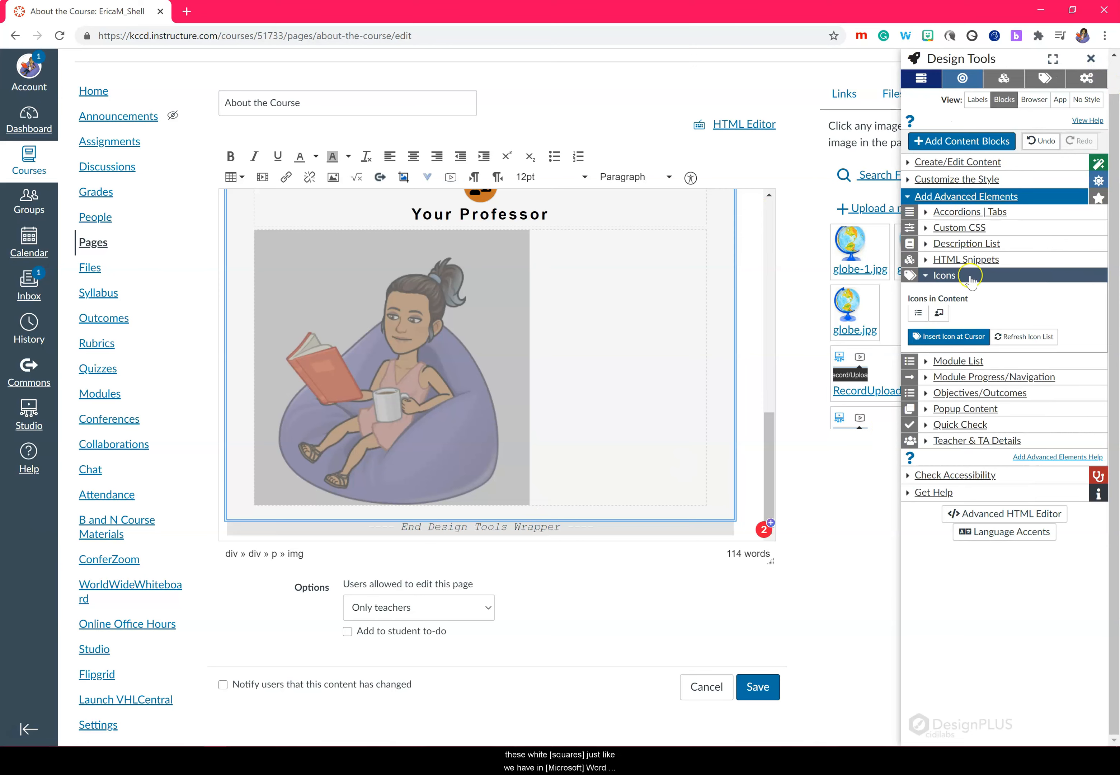
Step: Drag the professor's picture down to about 237 pixels and edit its width value
click(961, 78)
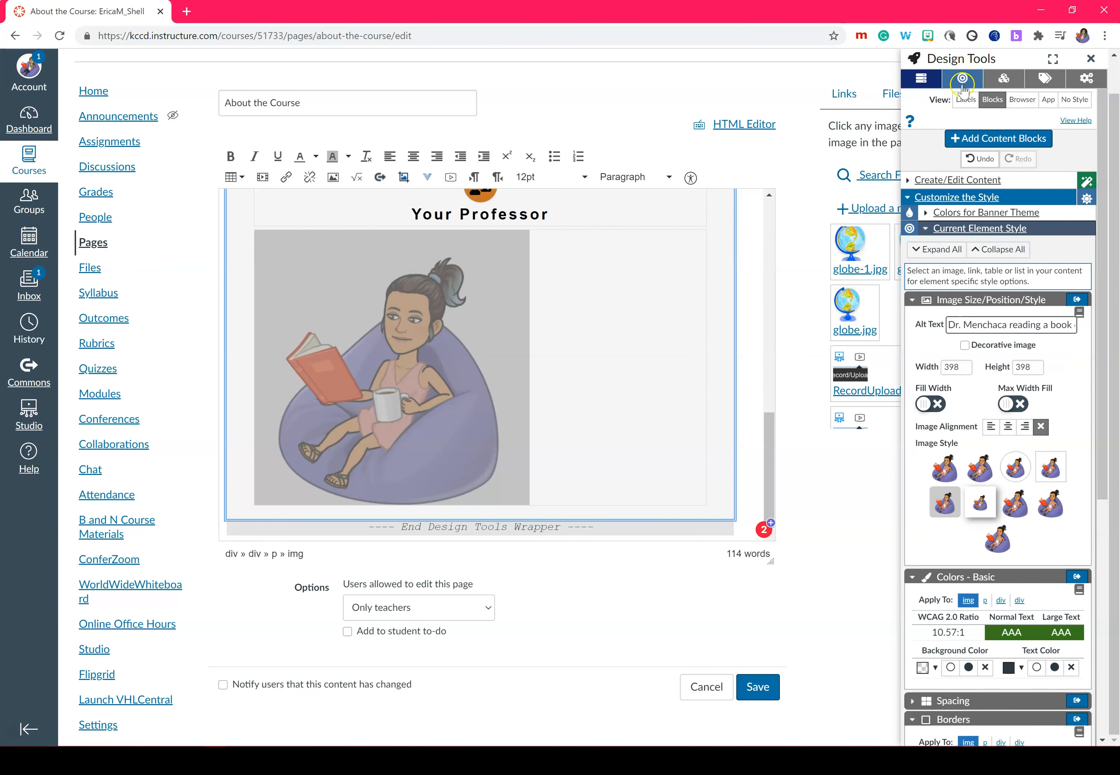
drag(529, 508, 369, 346)
click(958, 367)
Step: Set the picture width to 150, then add the professor's name, e-mail and office phone beside it
text(15)
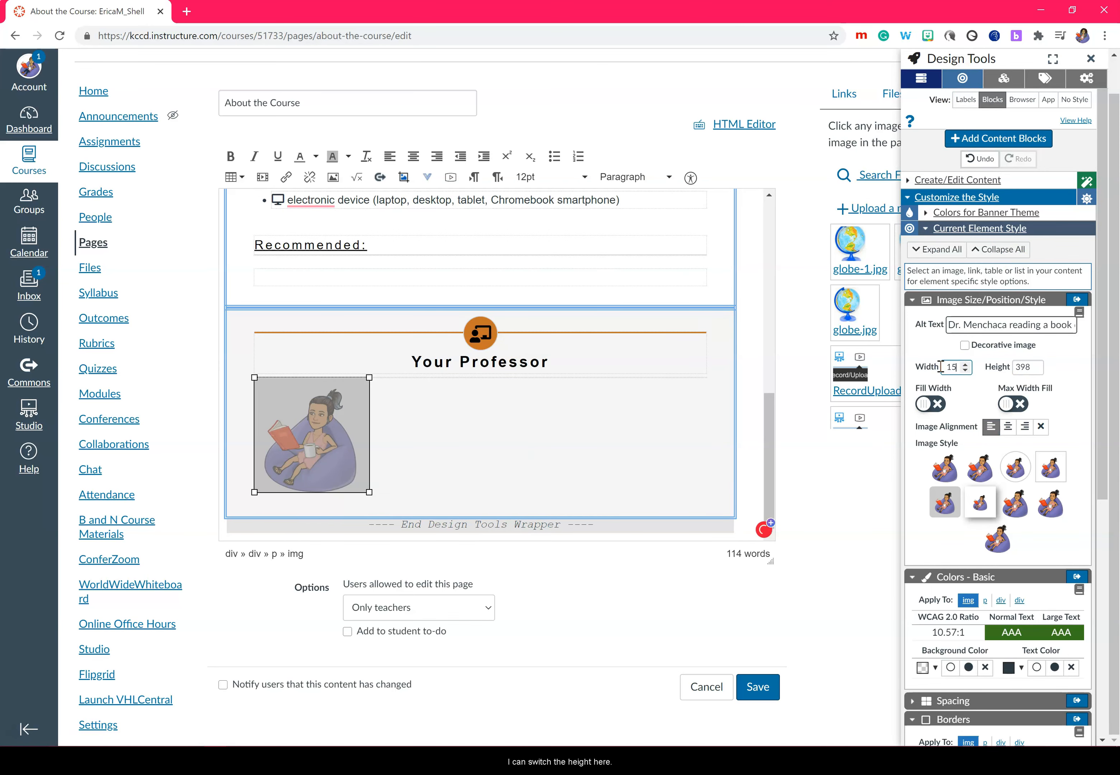
text(0)
click(444, 478)
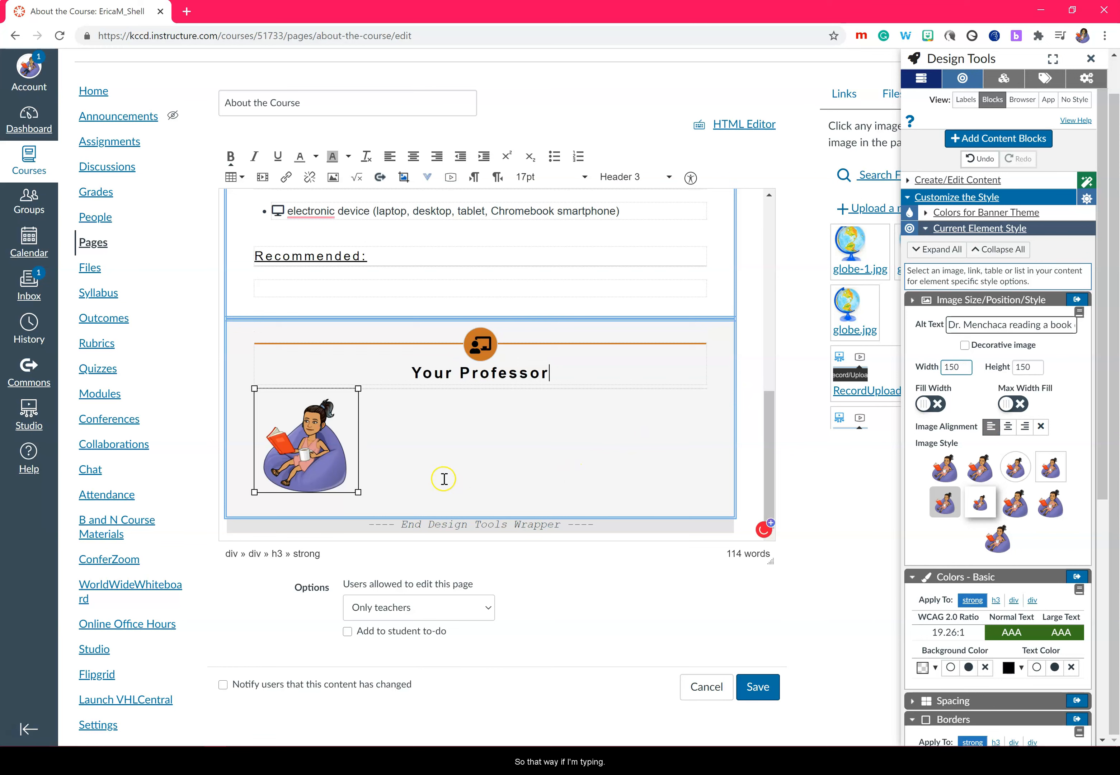
key(Right)
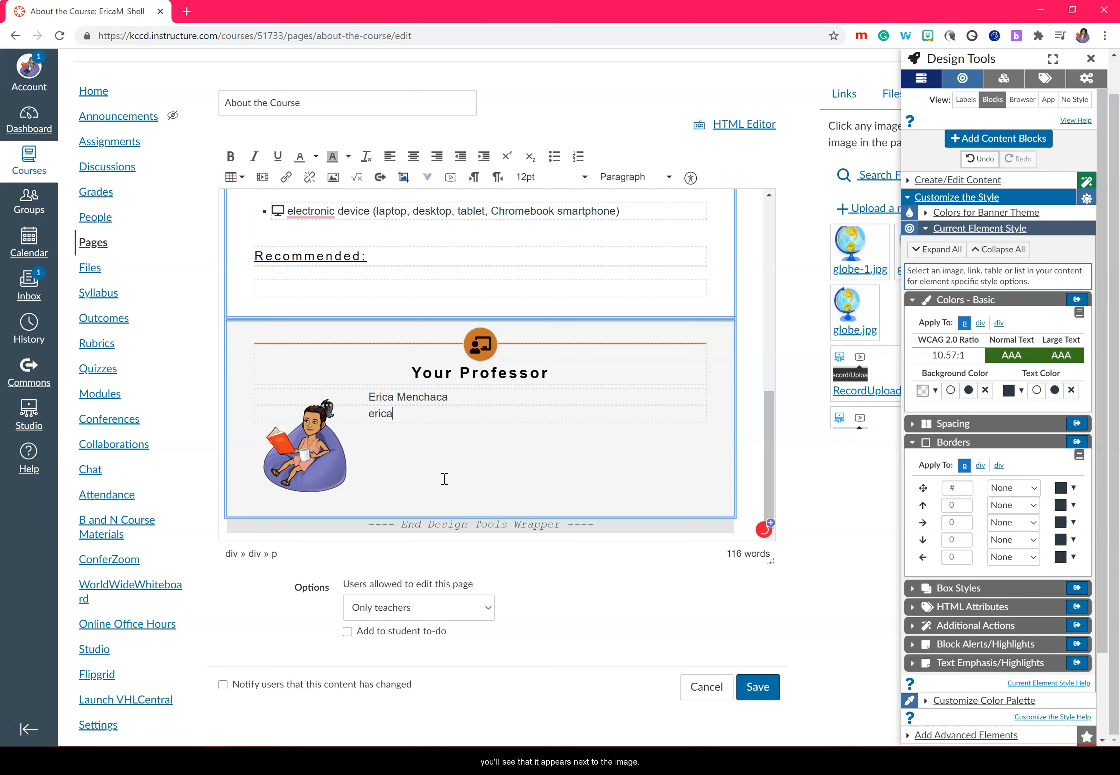
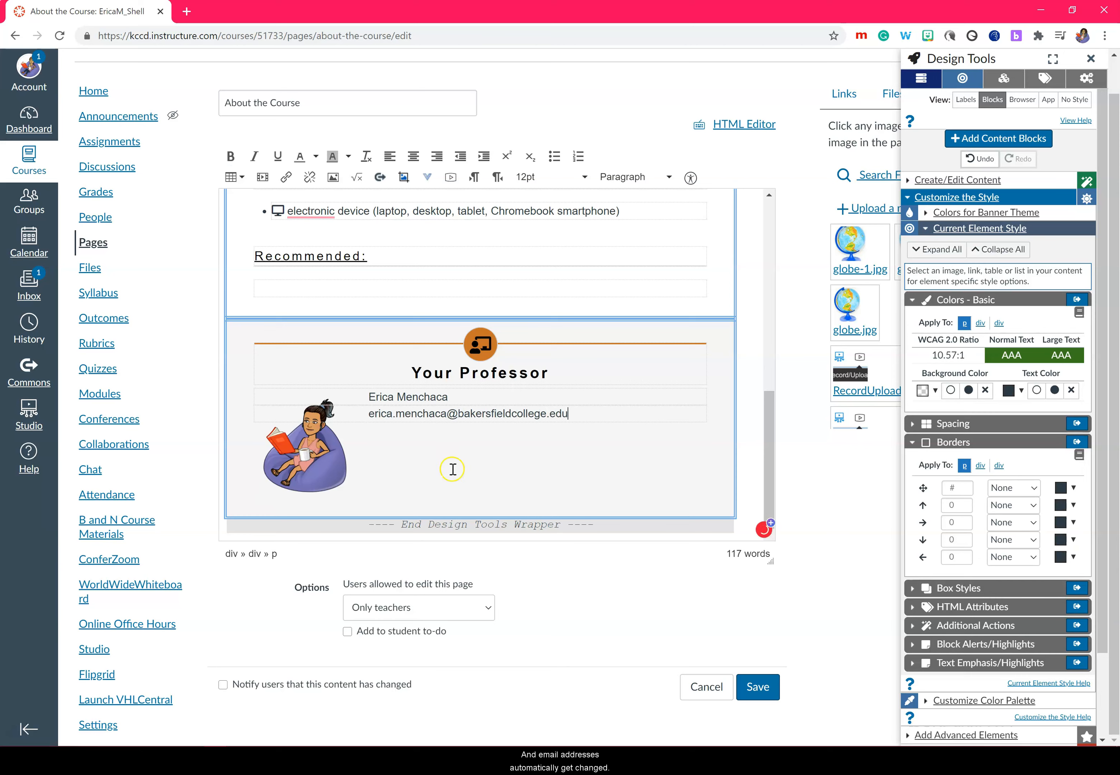
key(Return)
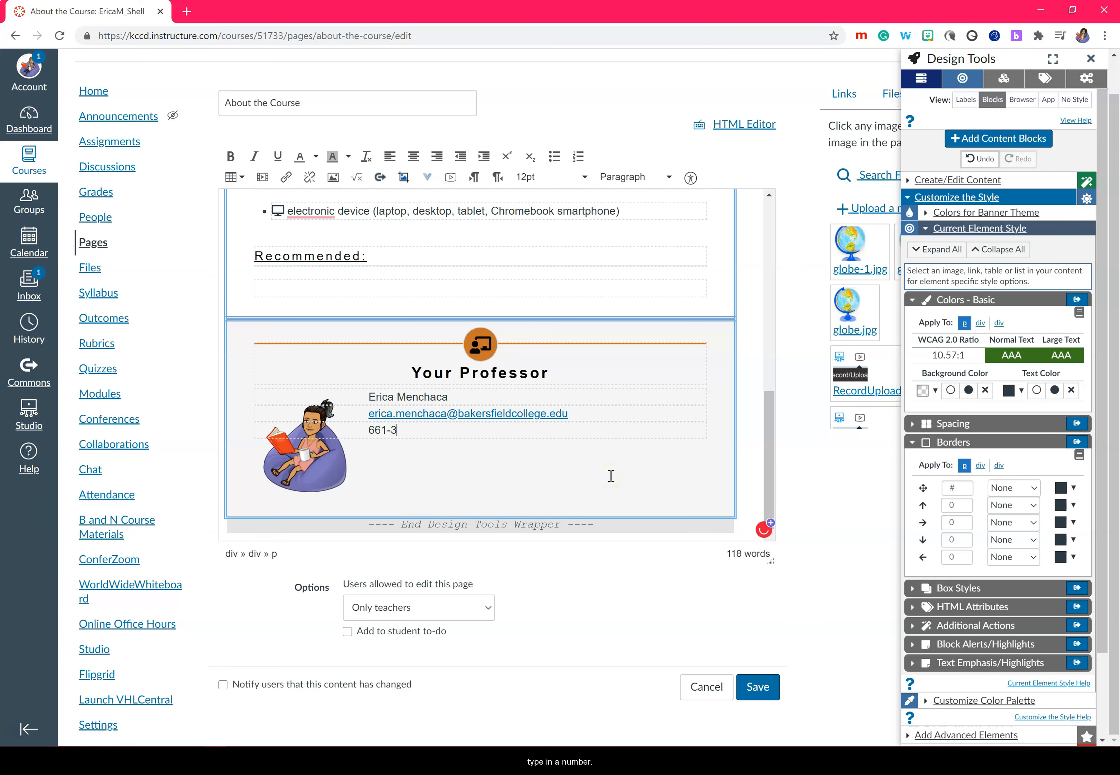
key(BackSpace)
text(5-4005)
drag(438, 429, 371, 429)
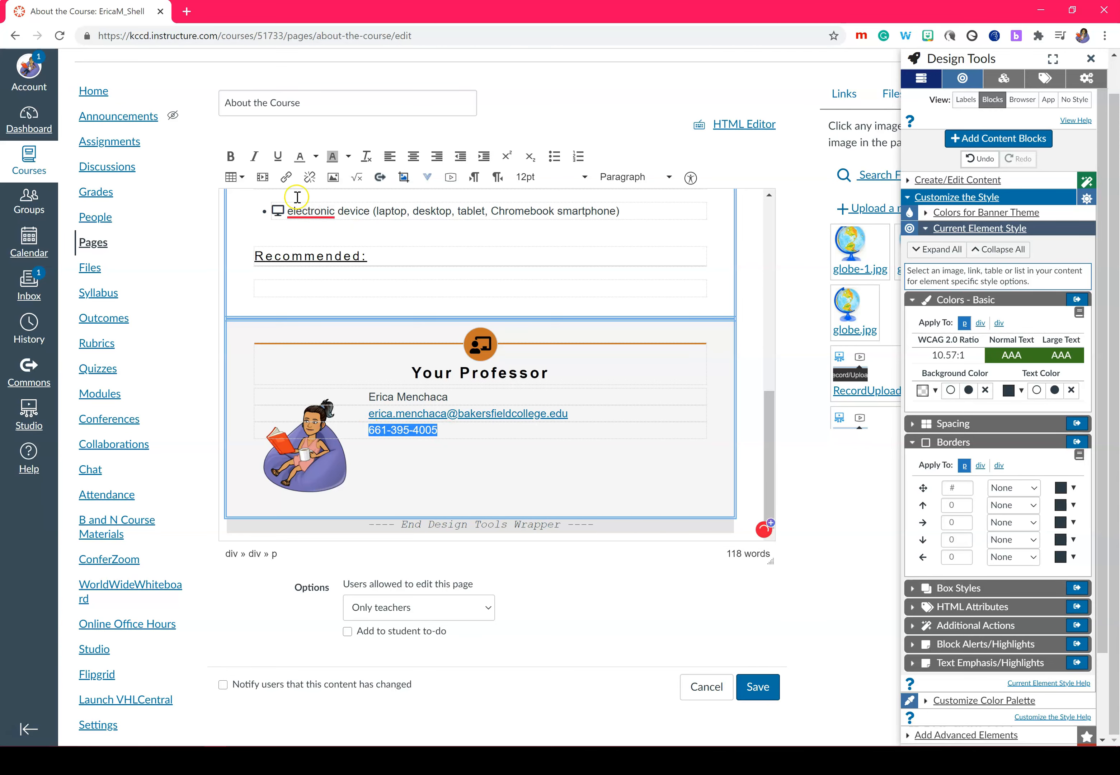
Step: Link the selected phone number to its tel: address in the Link/Button settings
click(287, 177)
text(tel)
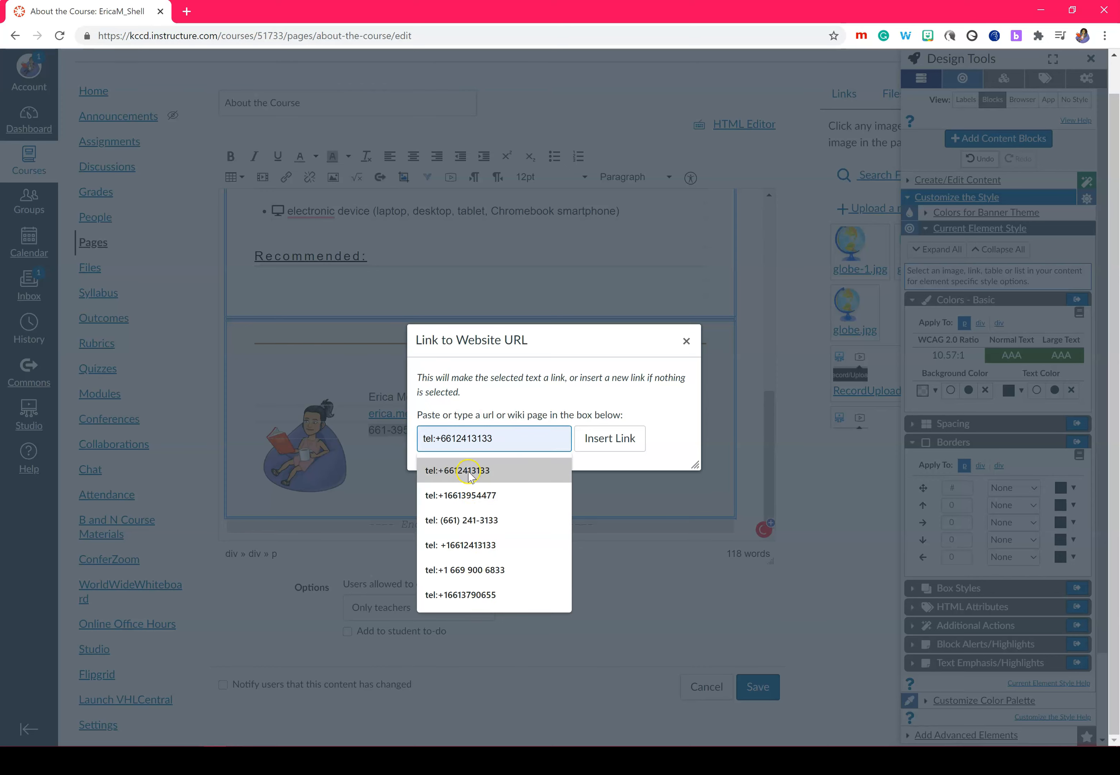
text(:)
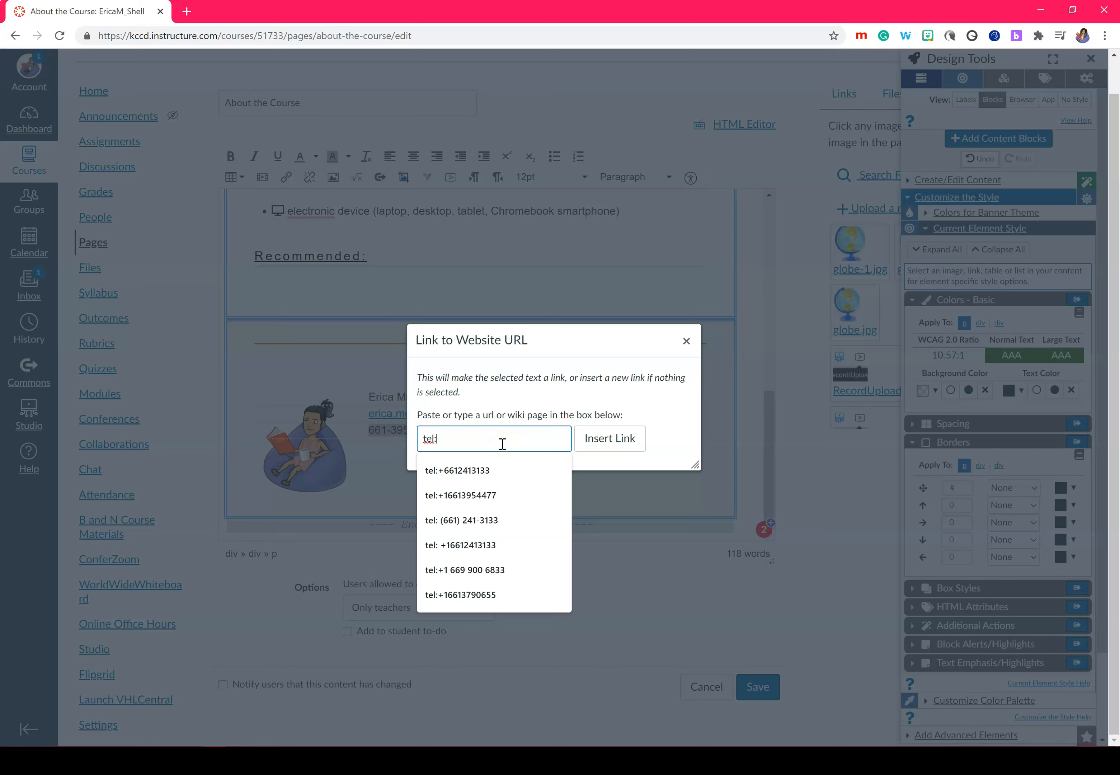
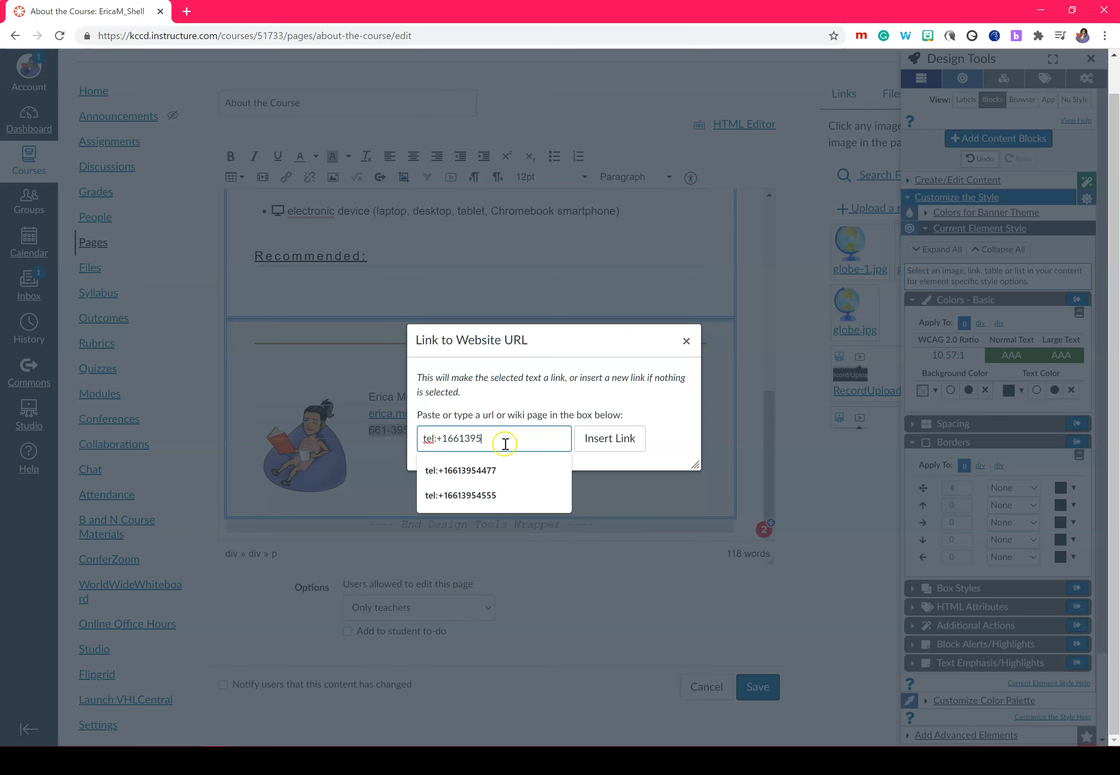
click(620, 447)
click(455, 436)
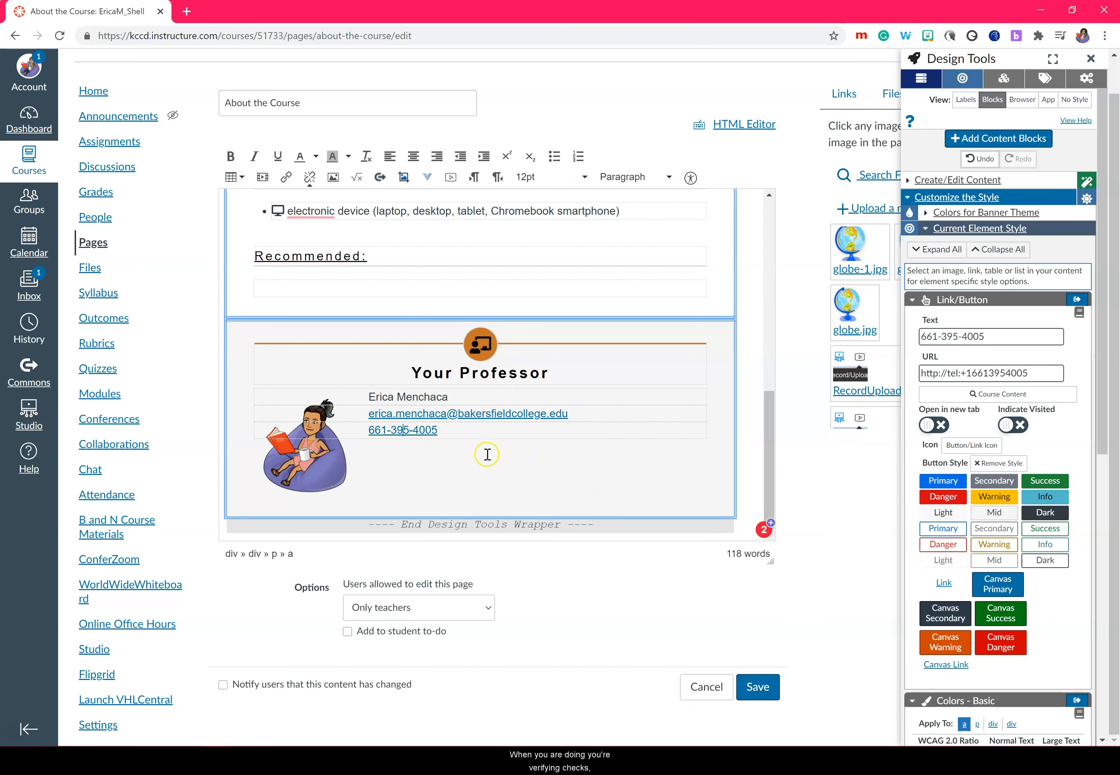
click(412, 436)
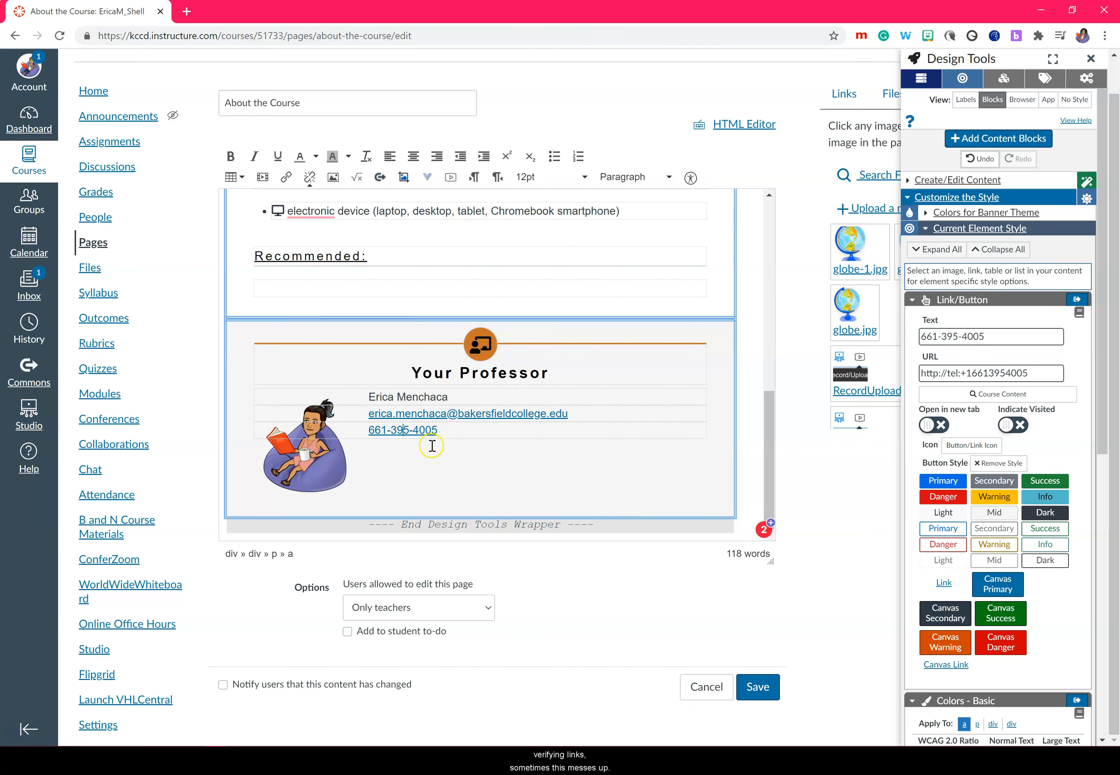
click(753, 123)
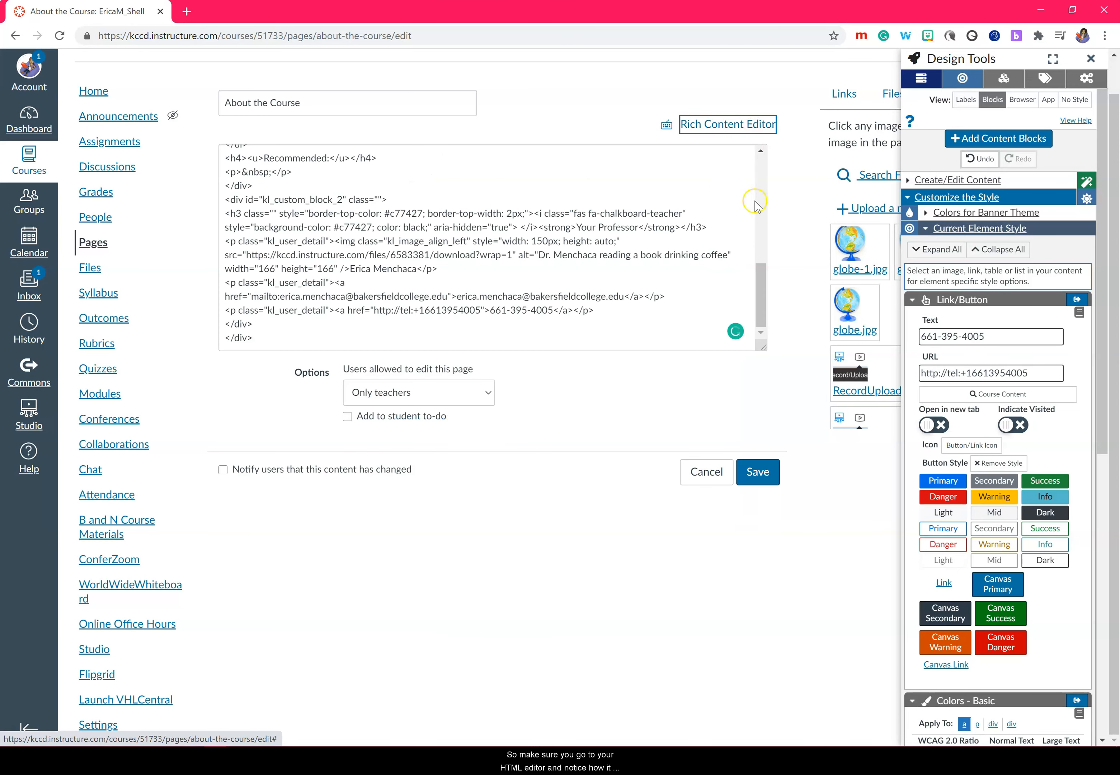
click(399, 310)
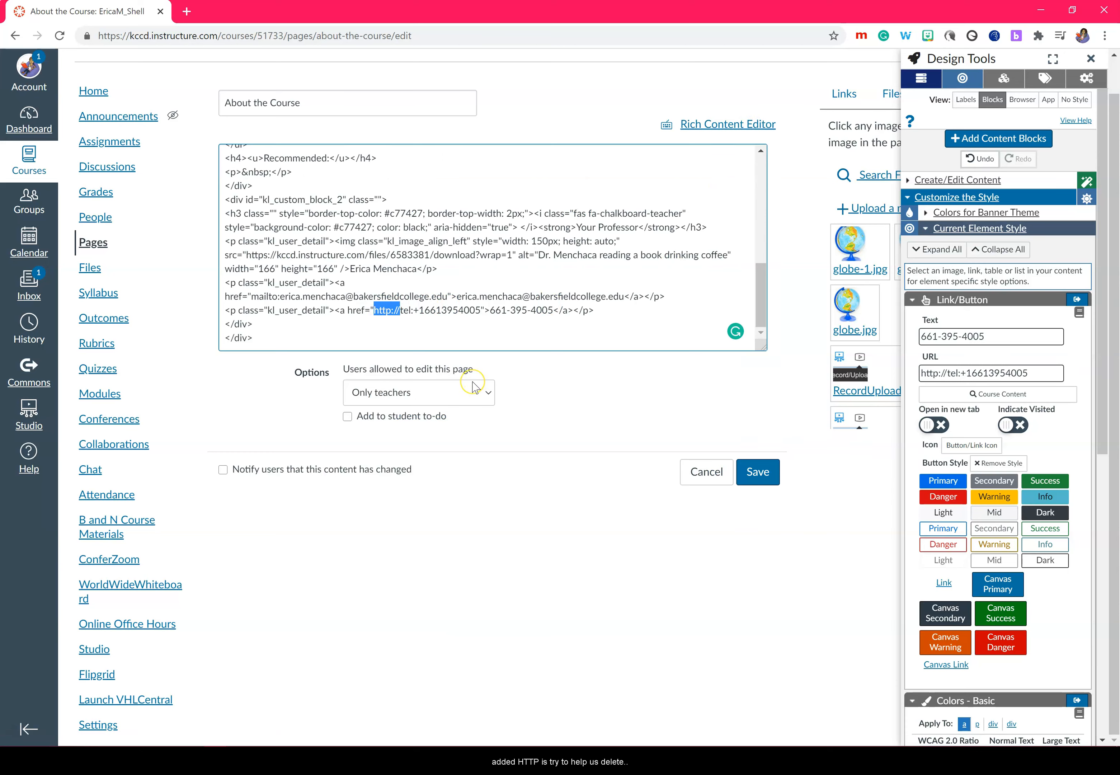
key(BackSpace)
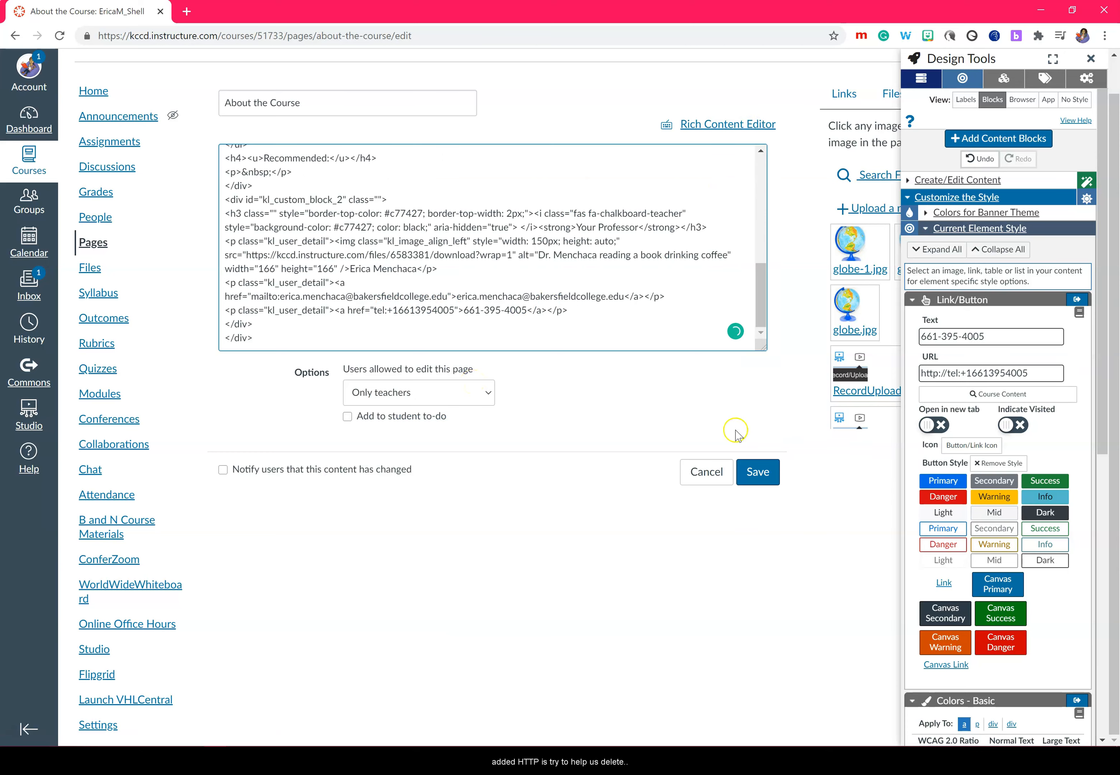
click(693, 123)
drag(768, 308, 765, 510)
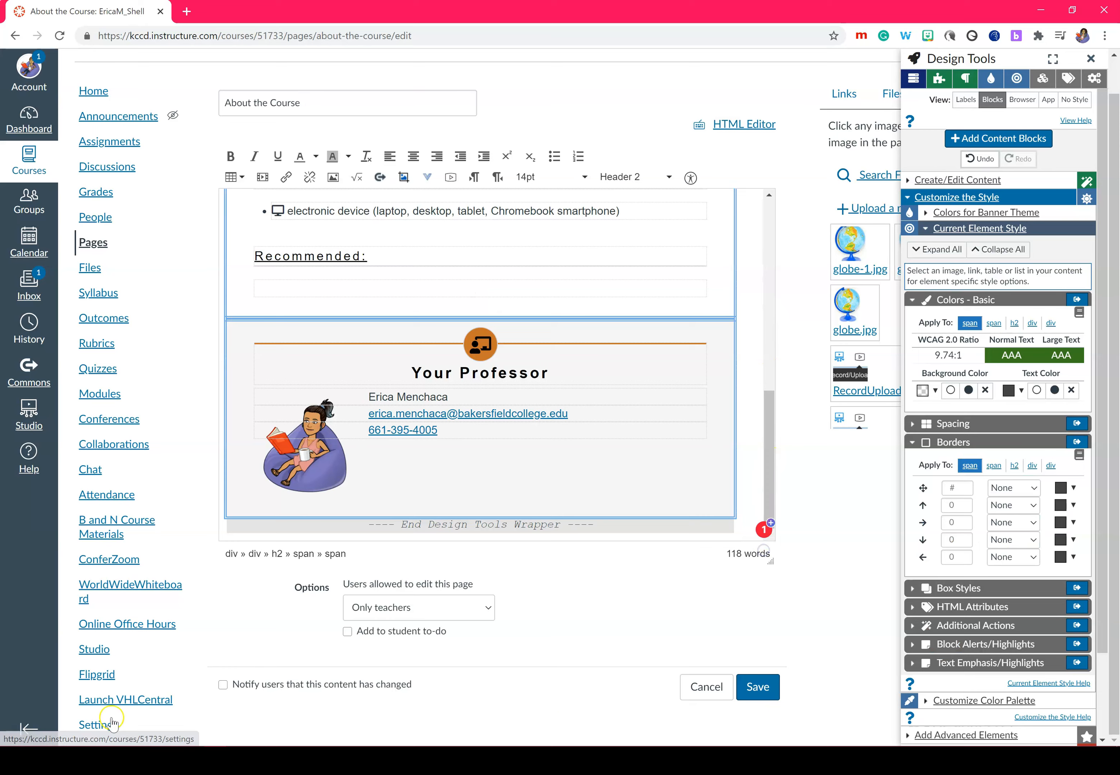
Step: Attach a tooltip with default 'Tooltip Text' to 'globalization' in the EDUC B8 description and save
click(925, 228)
click(909, 260)
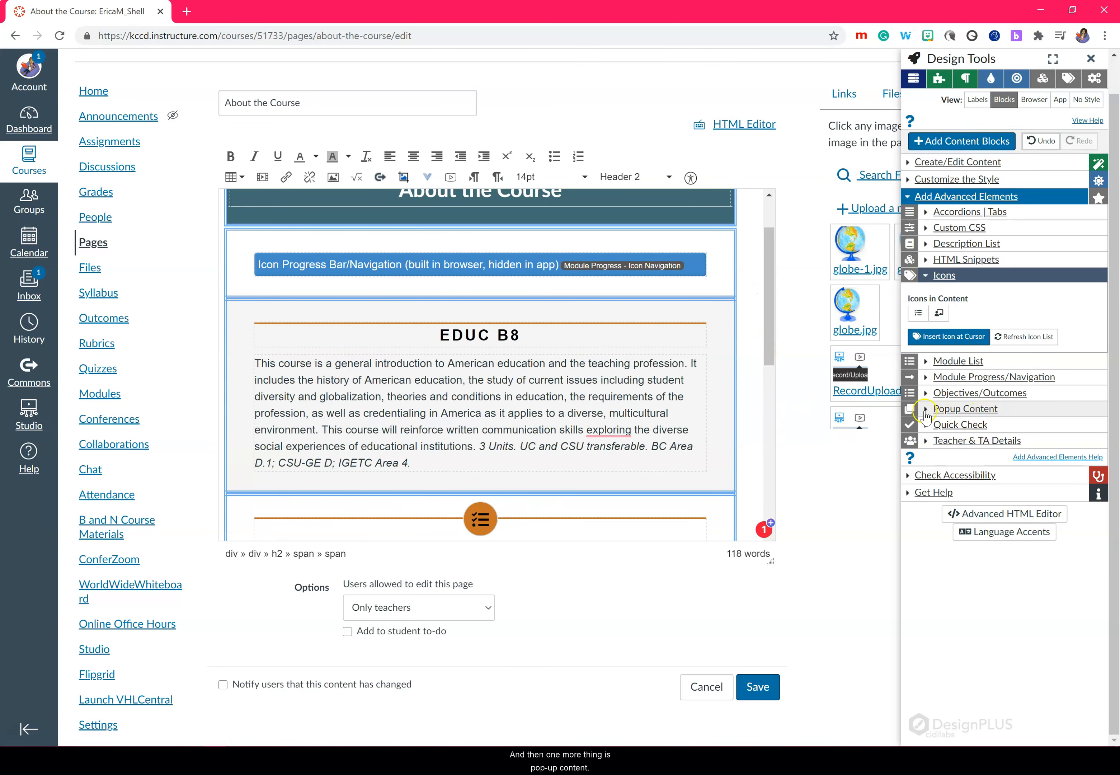
click(960, 409)
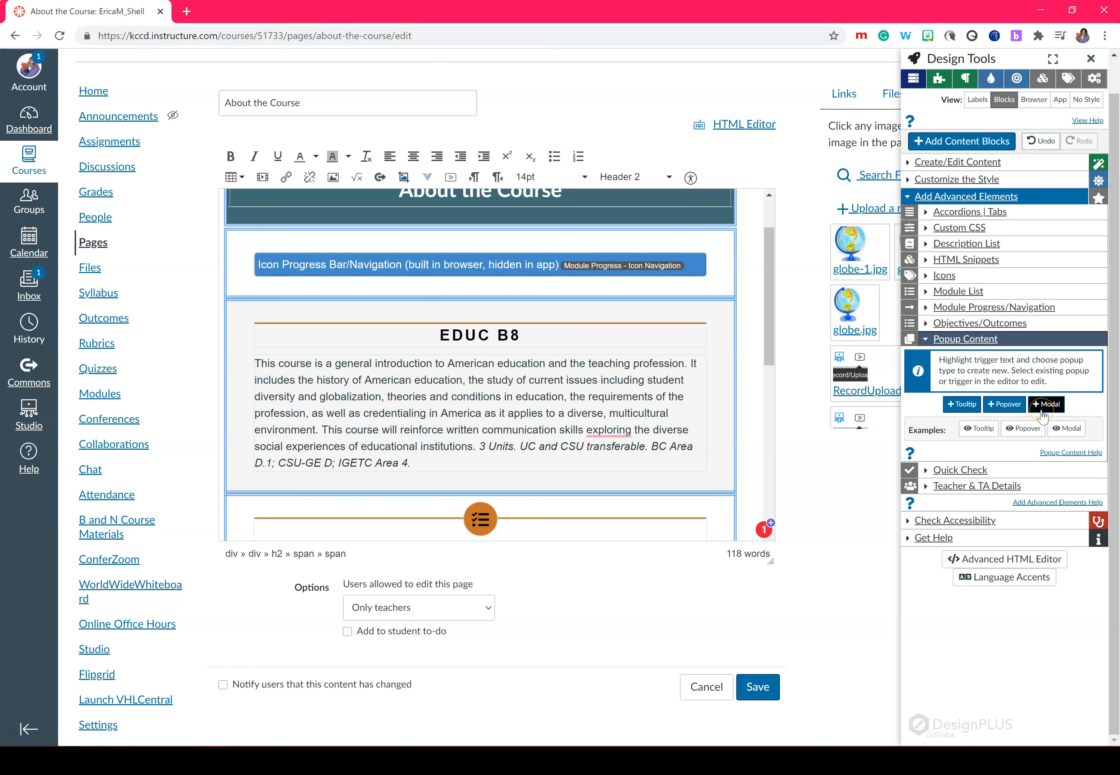
click(553, 377)
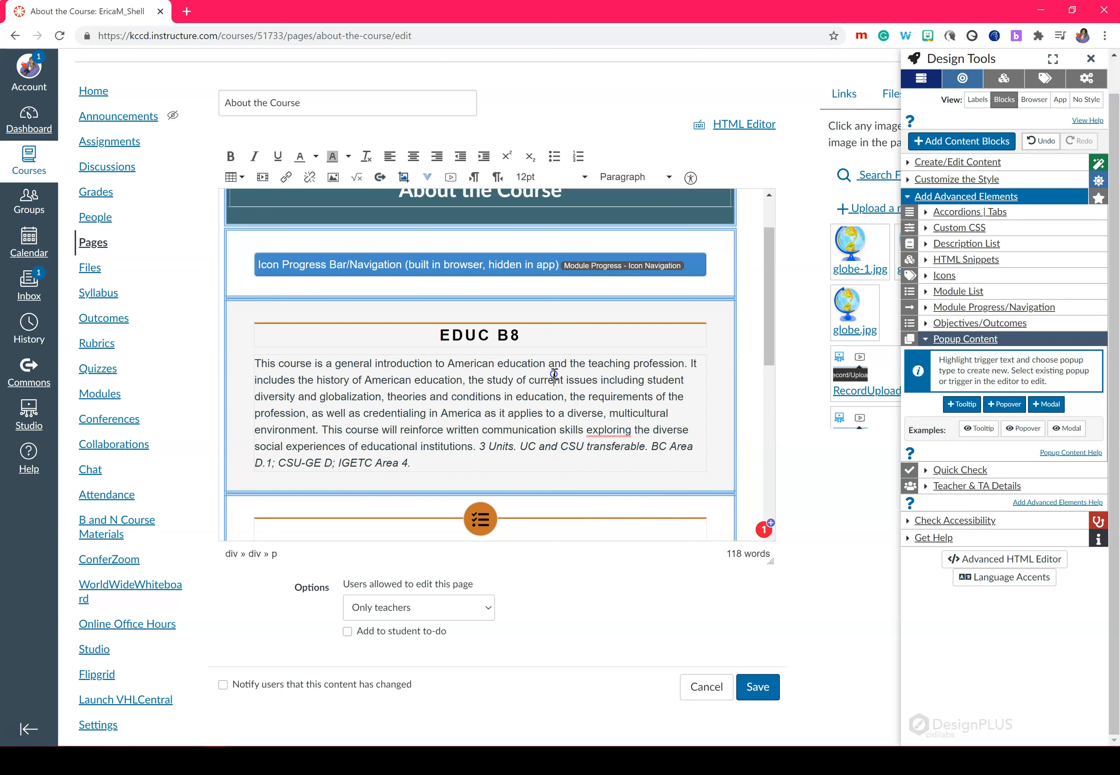
double_click(340, 396)
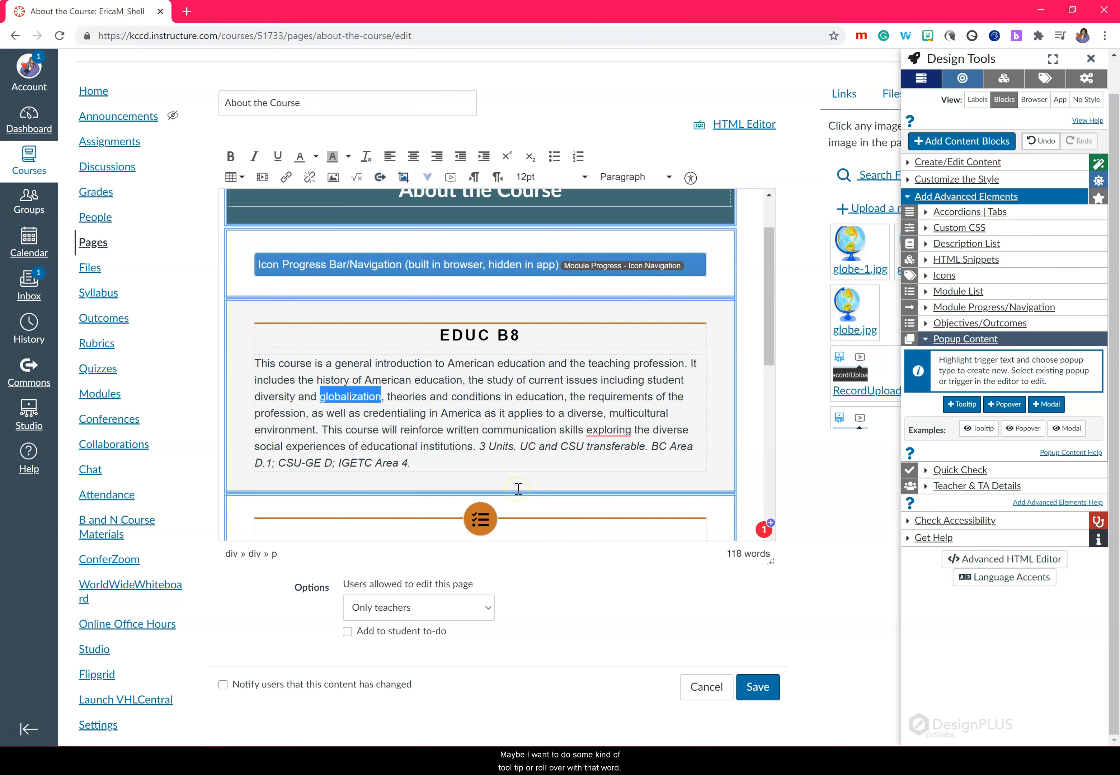
click(958, 405)
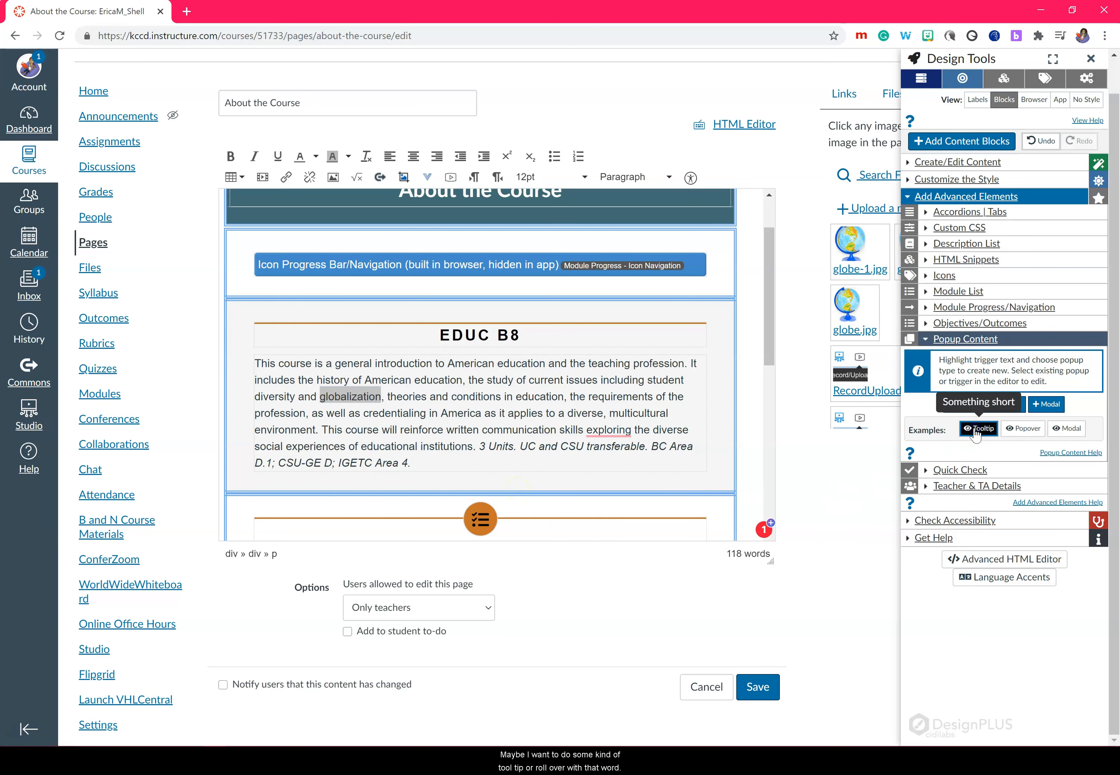
click(757, 687)
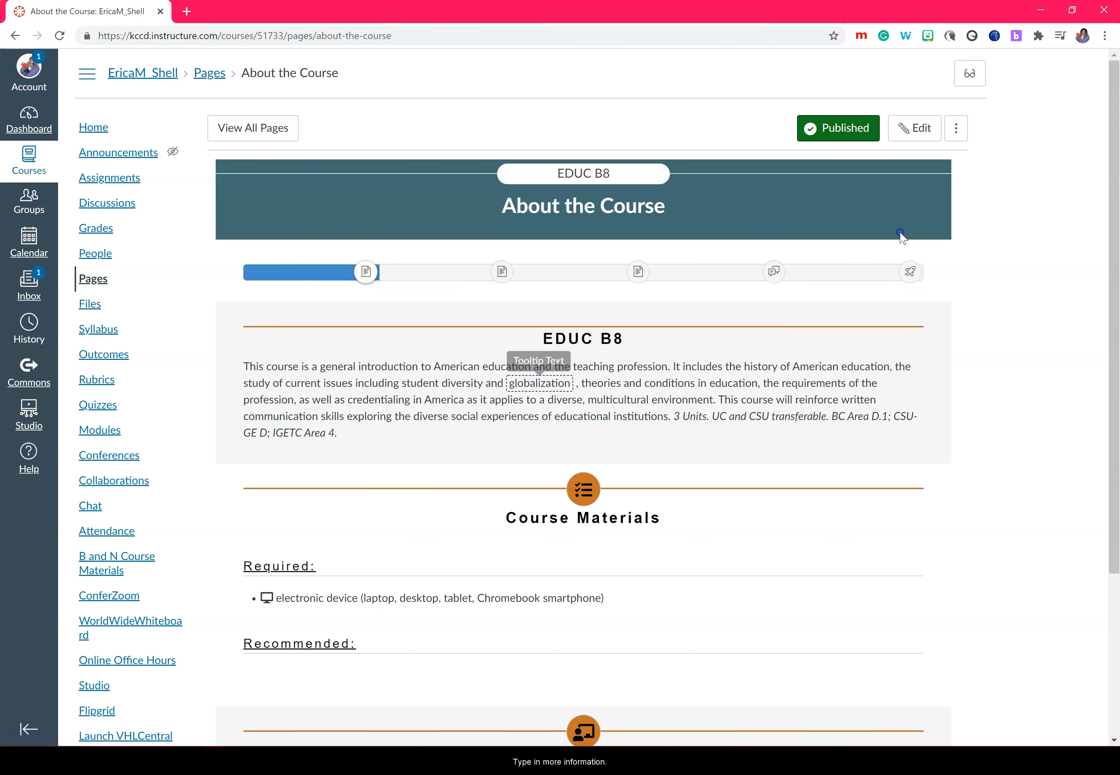
Step: Reopen the page for editing and change the globalization tooltip text to 'Globalization is ...'
click(917, 137)
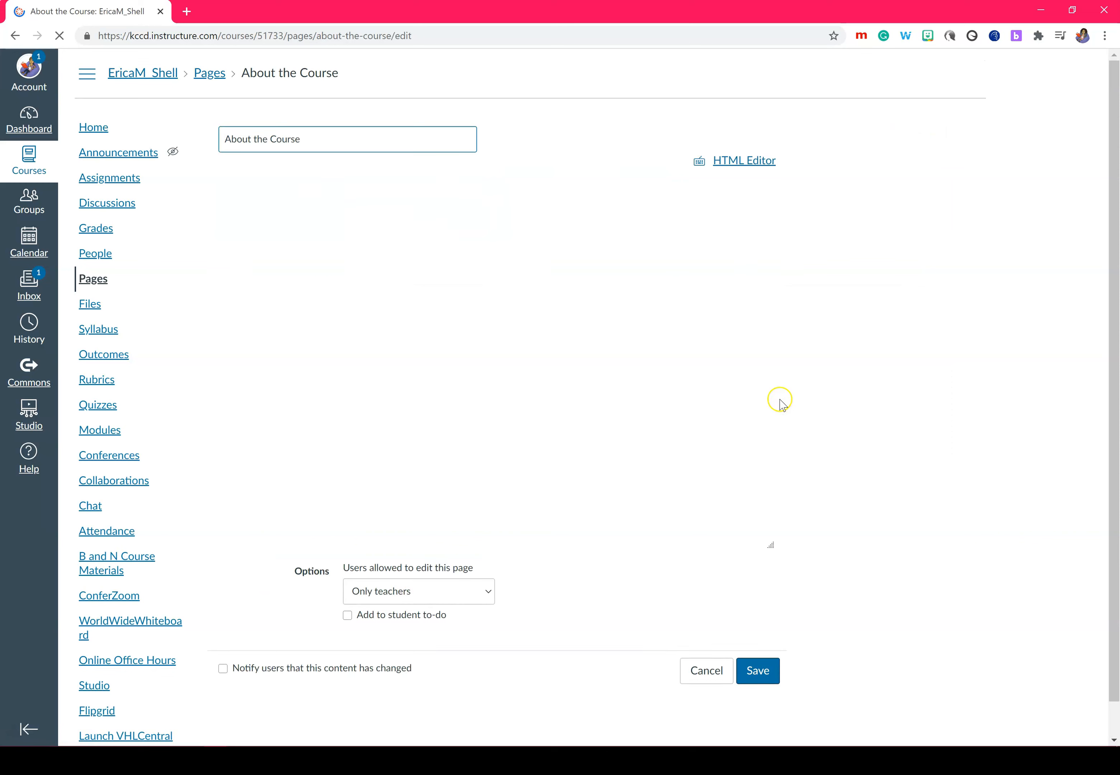
scroll(766, 288, down, 4)
drag(410, 317, 460, 320)
text(Globalization is ...)
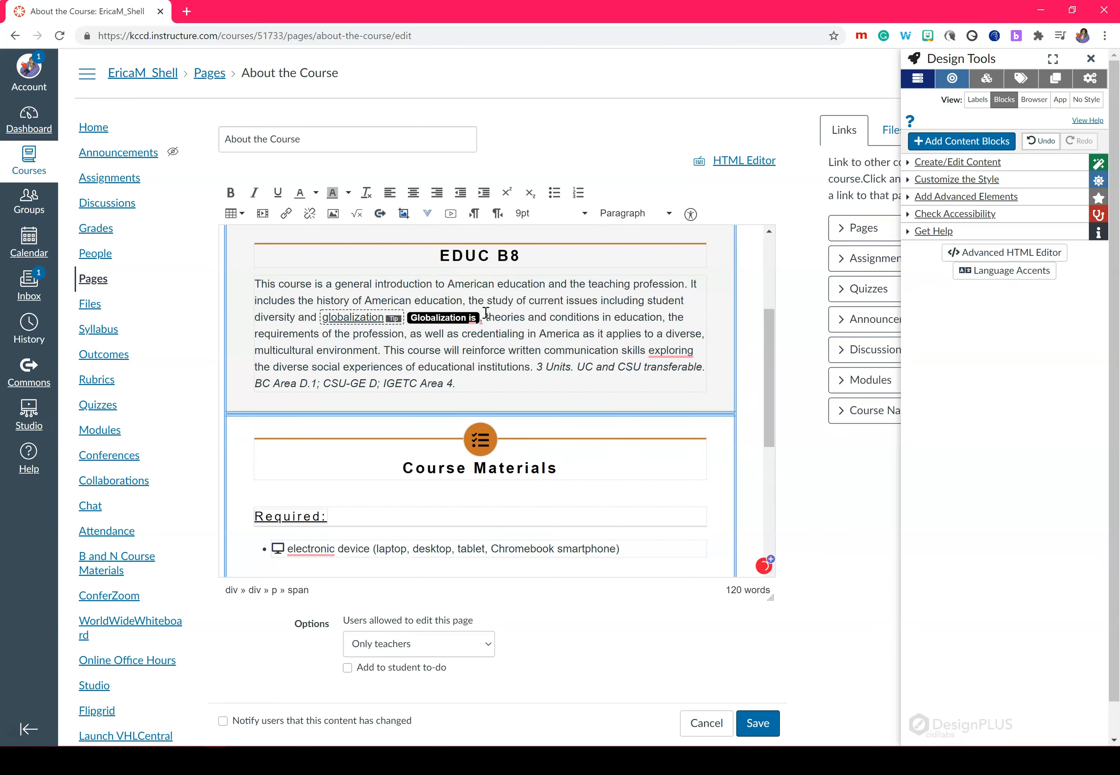
Step: Add a popover to 'credentialing' on varying state teaching requirements, advising readers to check their state's
click(538, 317)
click(965, 196)
click(965, 339)
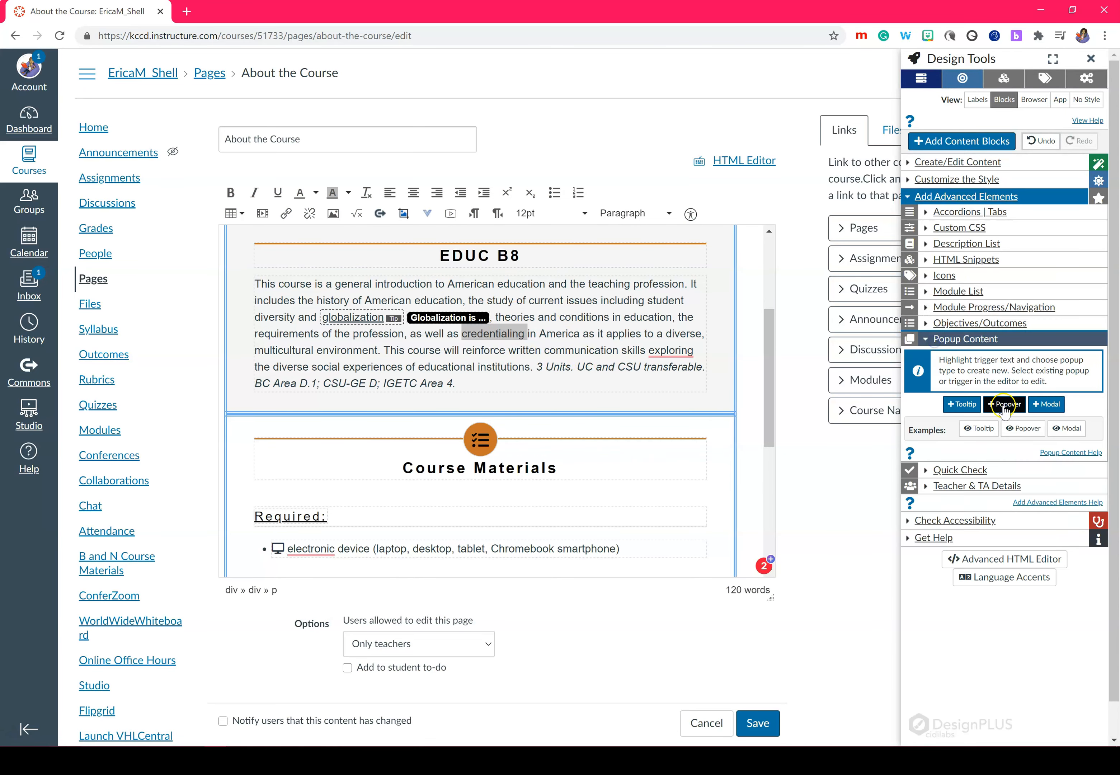
click(1003, 404)
drag(765, 371, 762, 286)
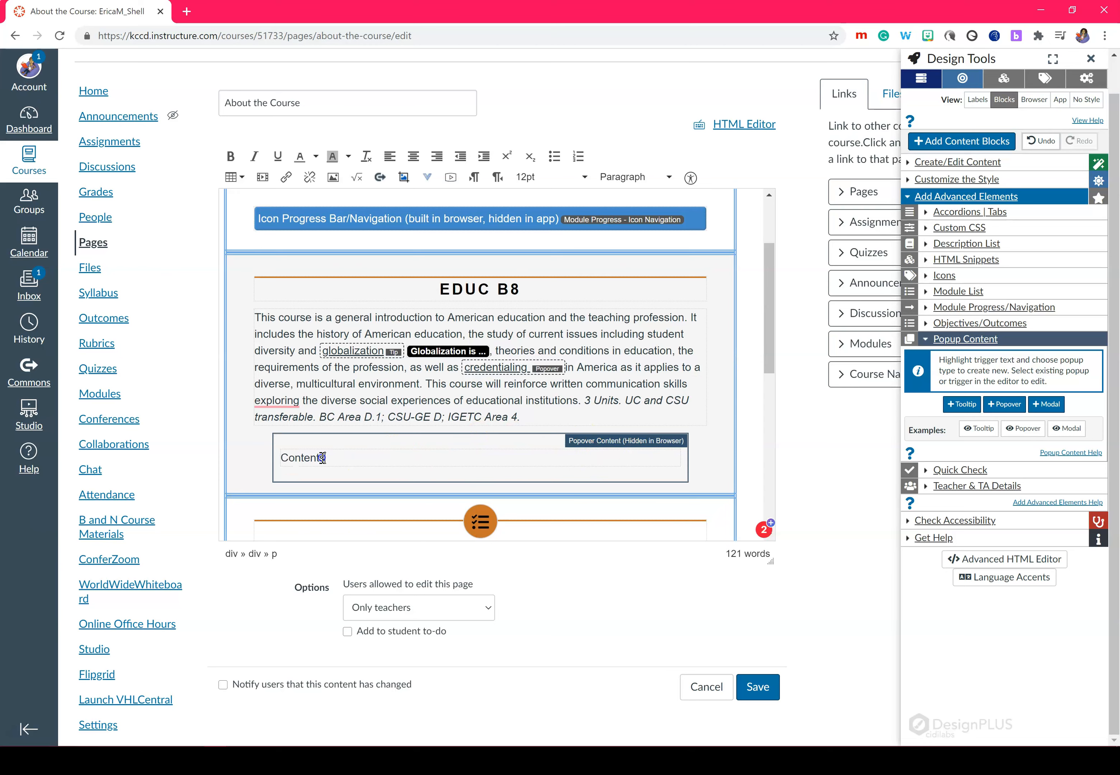
double_click(280, 456)
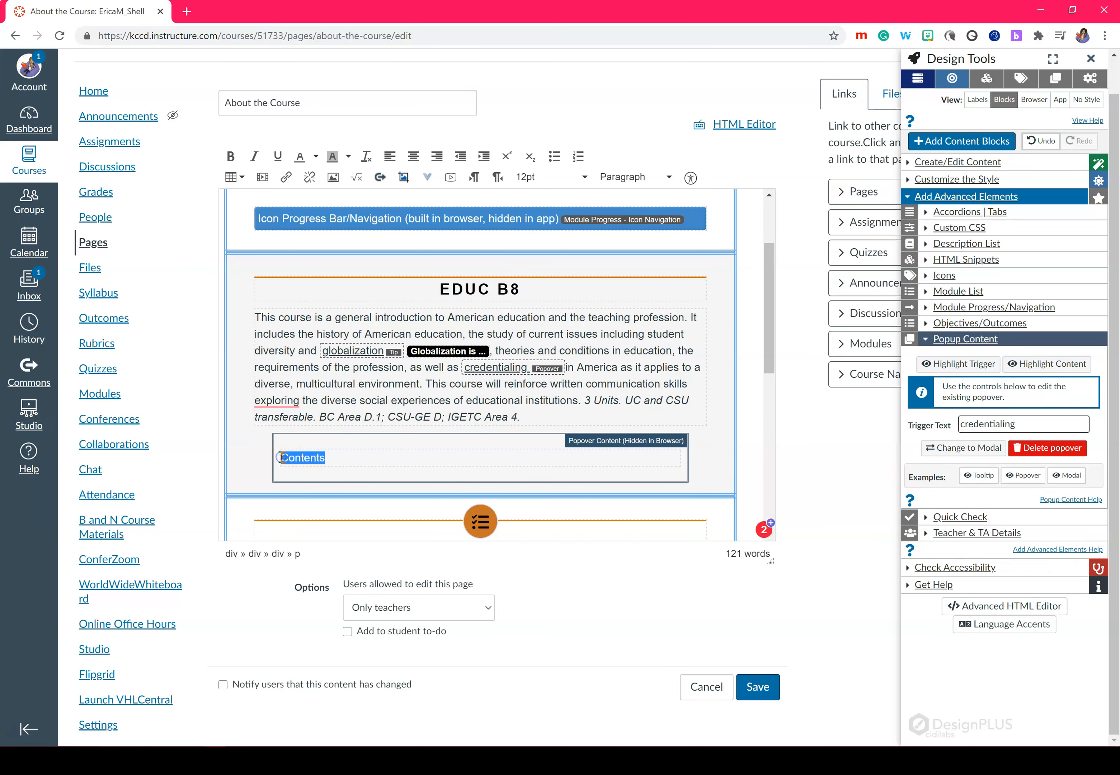
text(There are many types of credentials and states have varying requirements for teaching credentials.)
key(Return)
text(Be sure to look at the requirements for your state.)
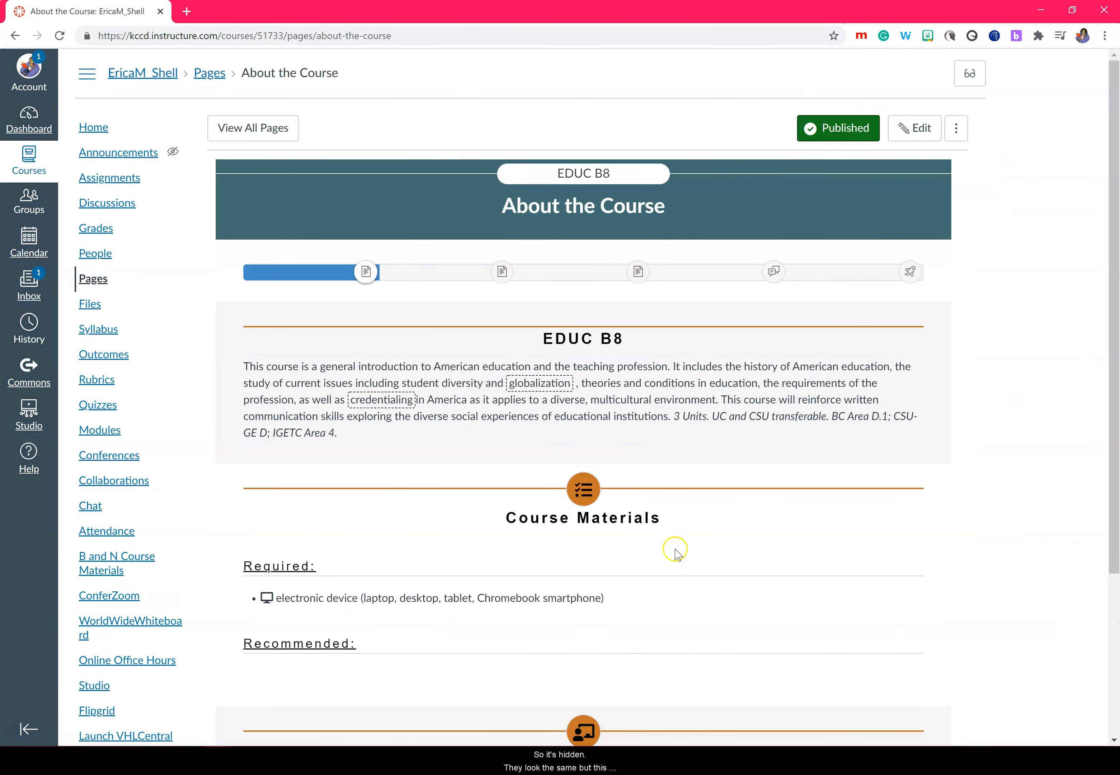
mouse_move(378, 402)
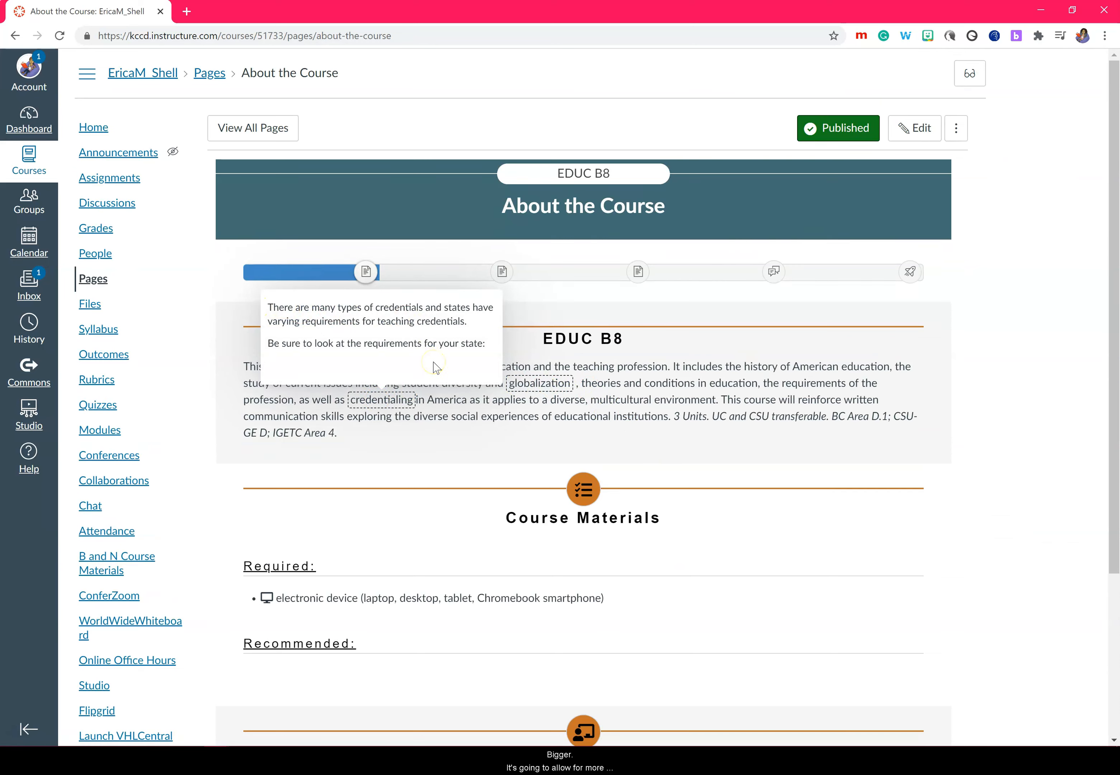
mouse_move(535, 388)
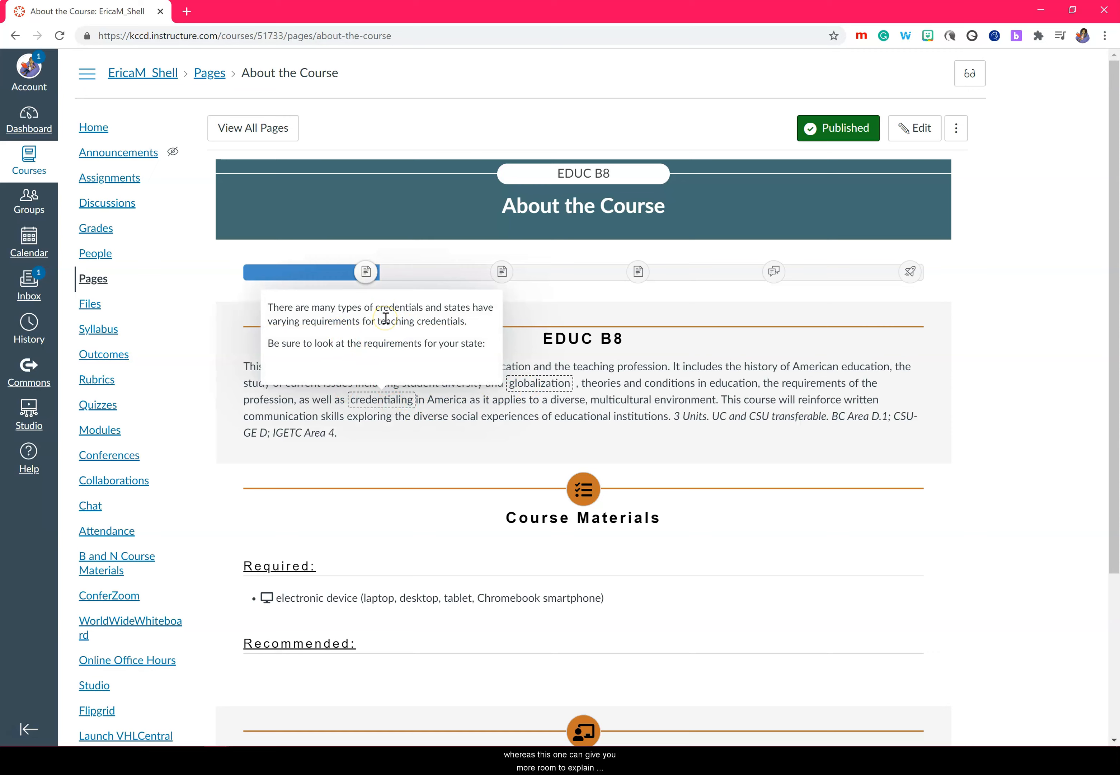
Step: Reopen the About the Course page in edit mode
click(923, 137)
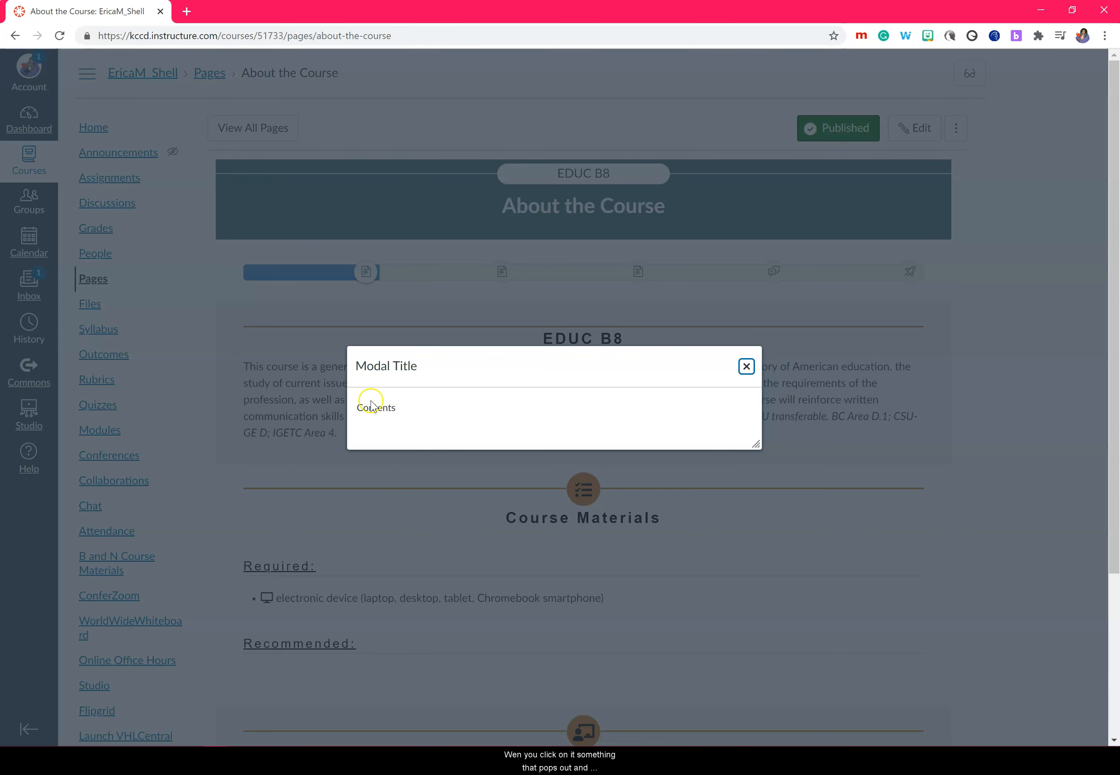
Step: Close the 'diverse' modal, reopen it from the word to test it, then close it again
click(746, 366)
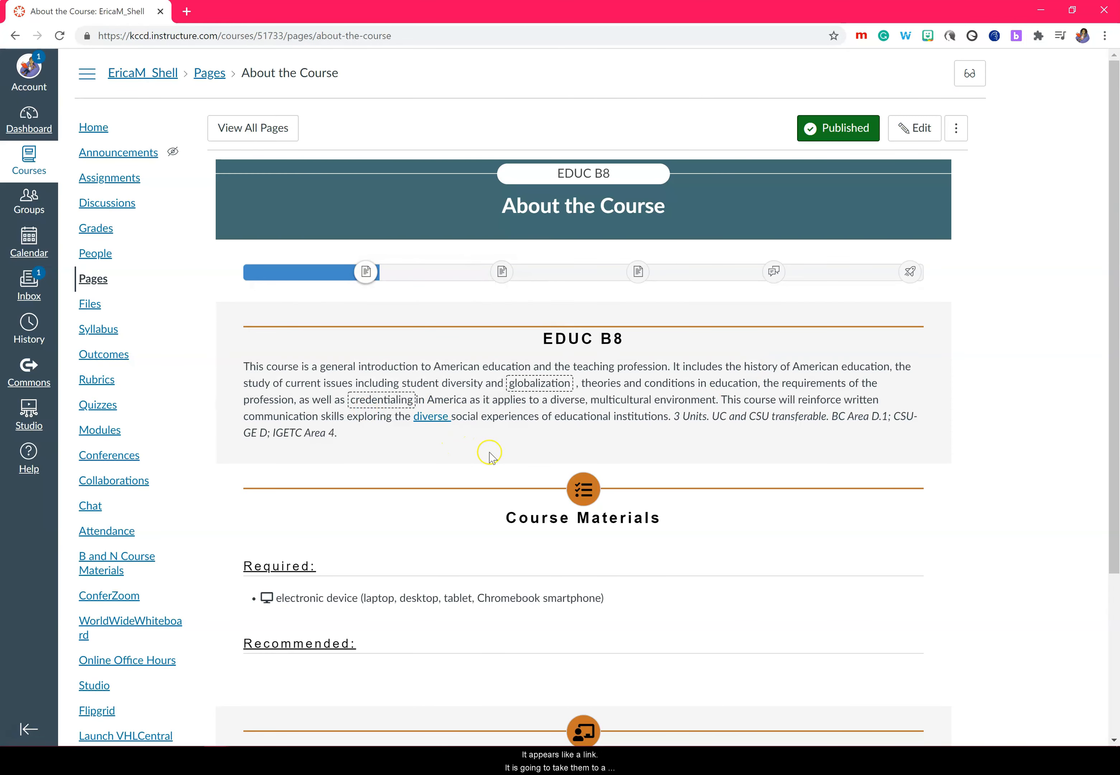
click(432, 419)
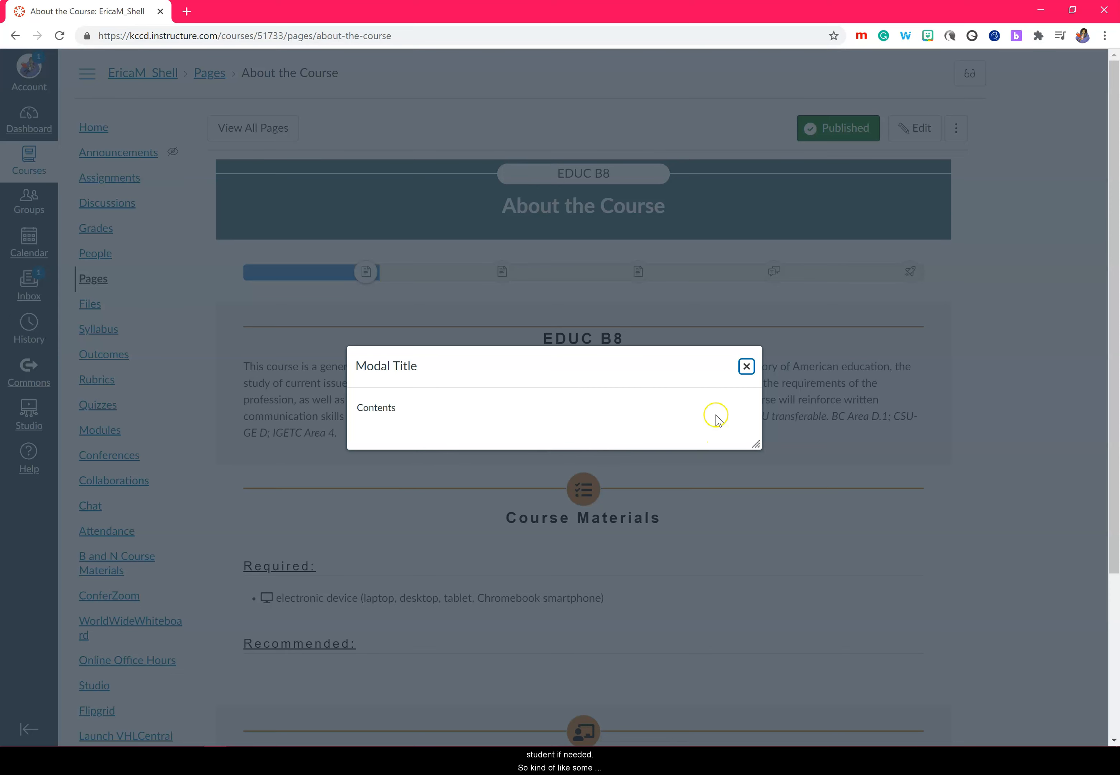
click(747, 367)
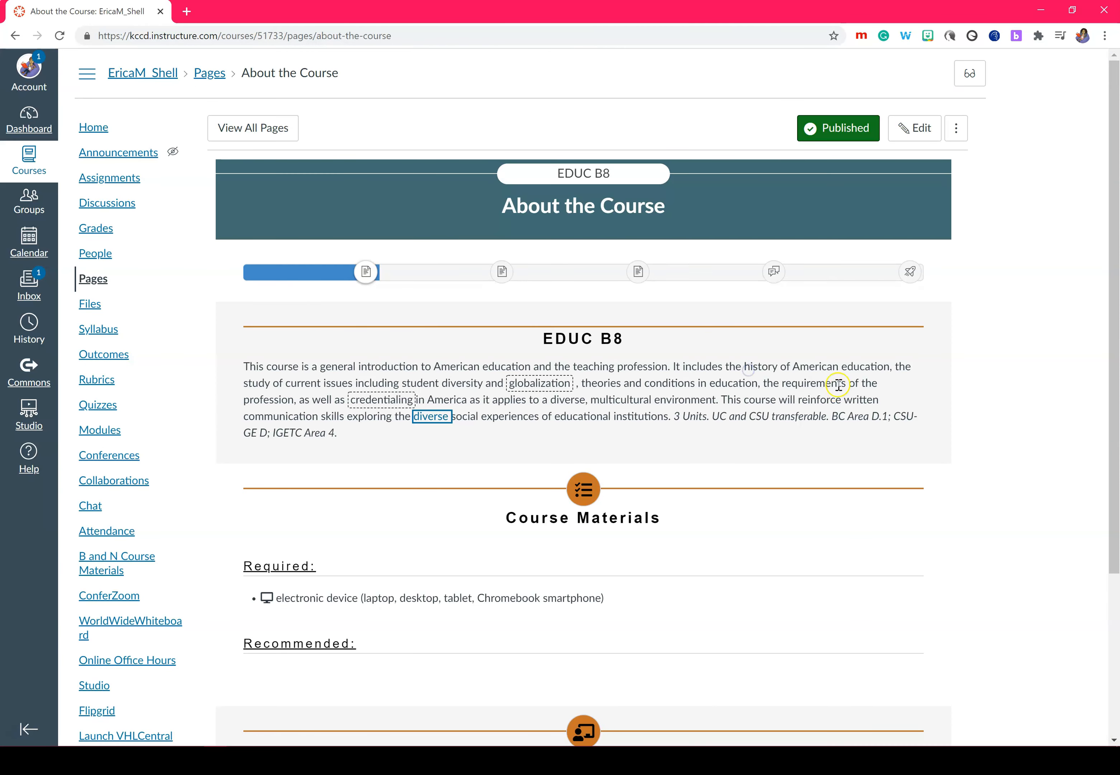